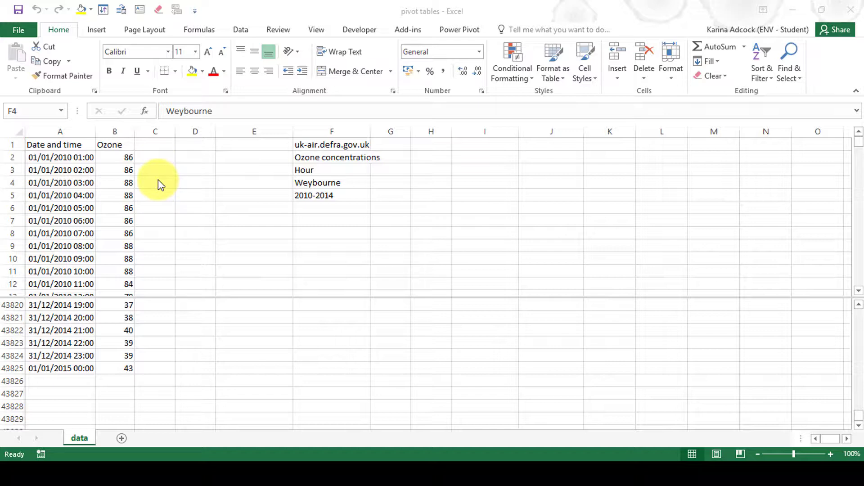
Add the header "Month" in cell C1
{"action": "left_click", "coordinate": [155, 145]}
{"action": "type", "text": "Month"}
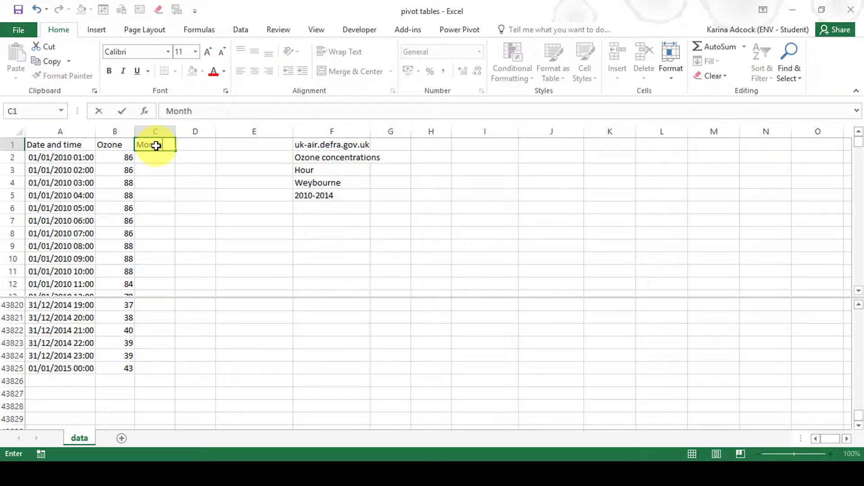
{"action": "key", "text": "Return"}
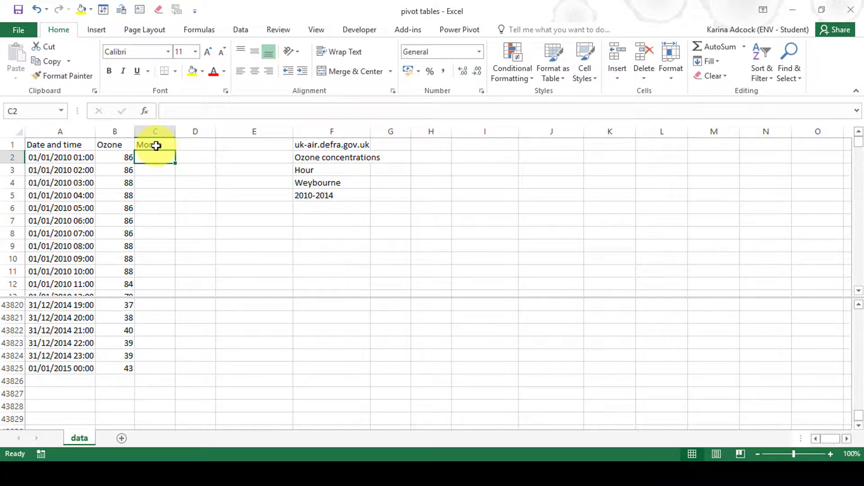
Enter =TEXT(A2,"mmm") in C2 and fill the formula down the Month column to the last data row
{"action": "type", "text": "=text"}
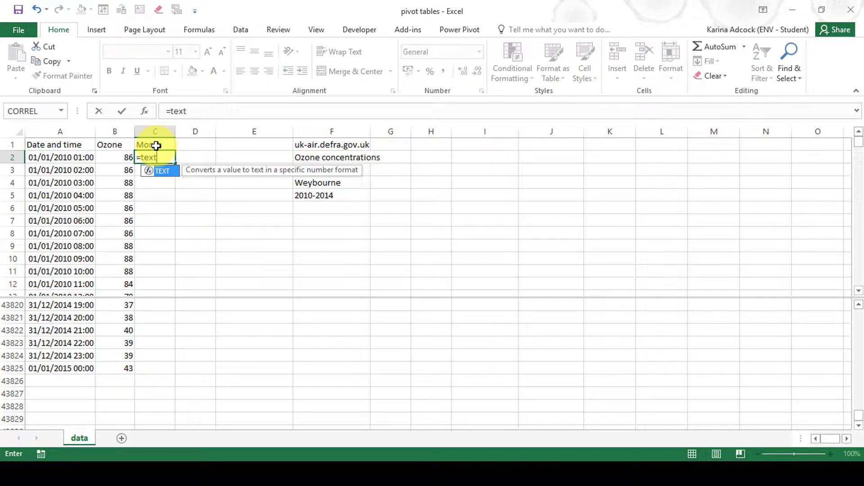
{"action": "key", "text": "Tab"}
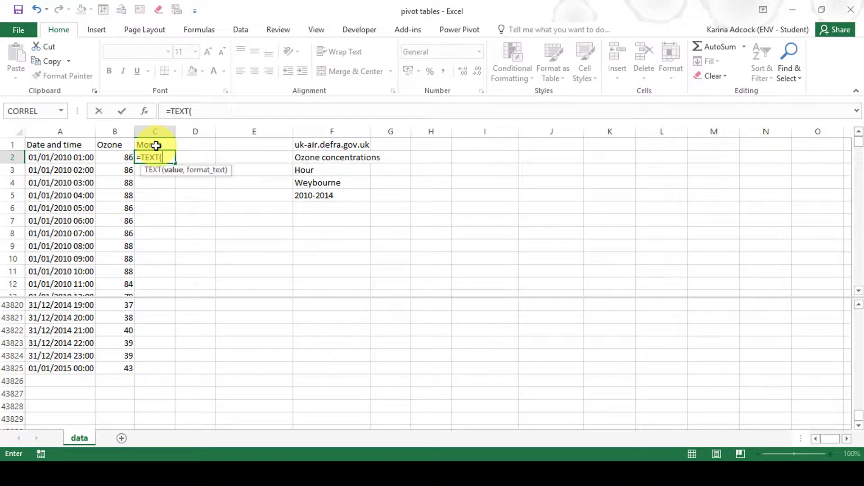
{"action": "left_click", "coordinate": [52, 156]}
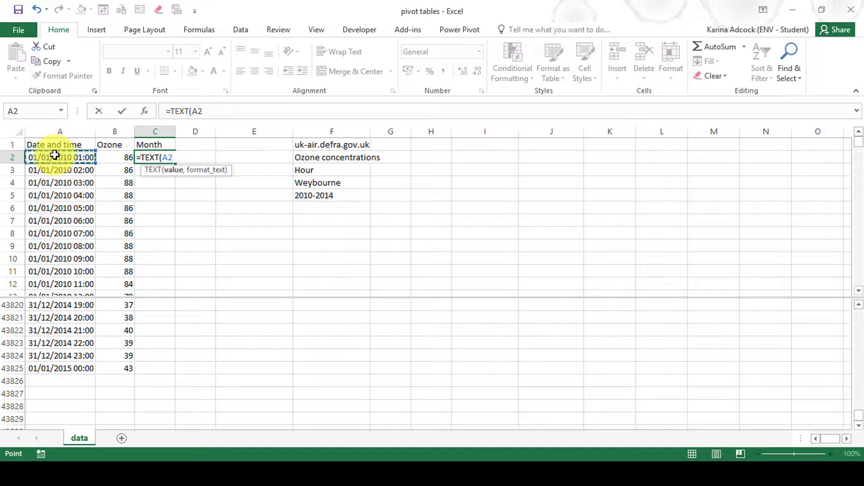
{"action": "type", "text": ","}
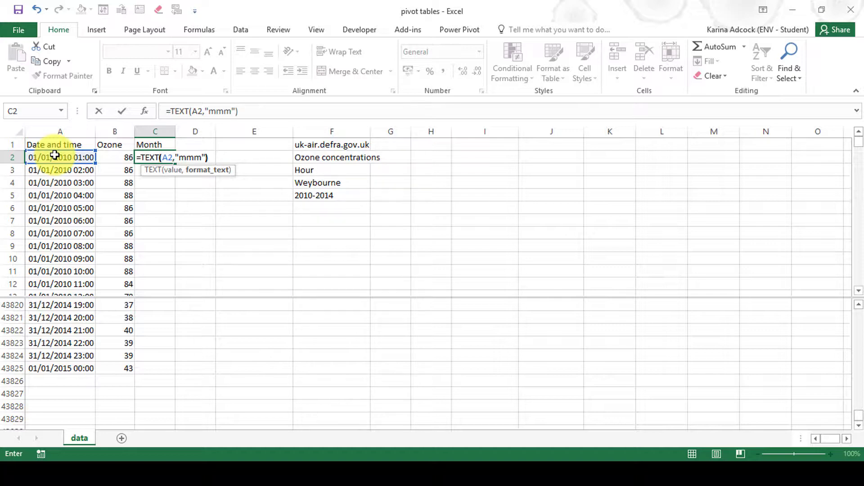
{"action": "type", "text": "\"mmm\")"}
{"action": "key", "text": "Return"}
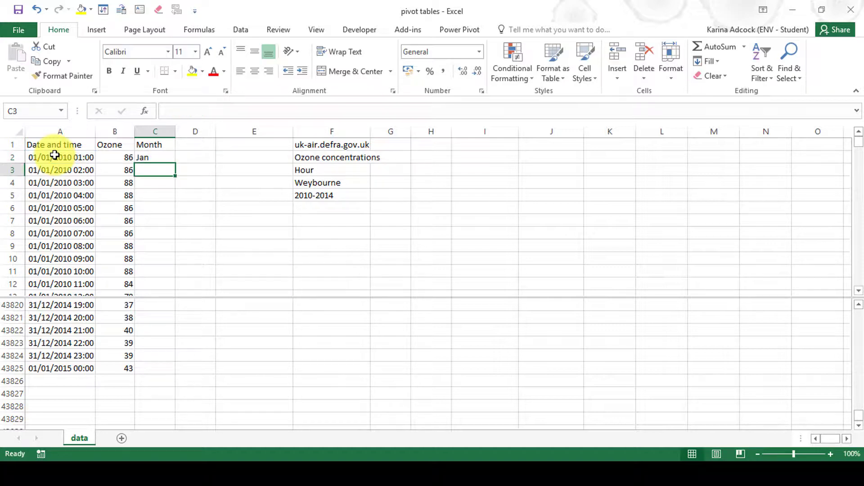
{"action": "left_click", "coordinate": [156, 155]}
{"action": "double_click", "coordinate": [175, 163]}
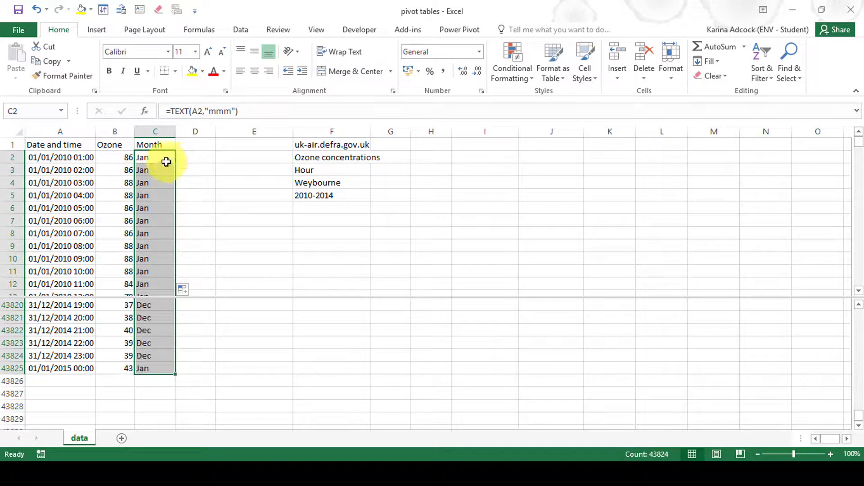
Change the month format in C2's formula to "mm"
{"action": "left_click", "coordinate": [166, 162]}
{"action": "left_click", "coordinate": [245, 109]}
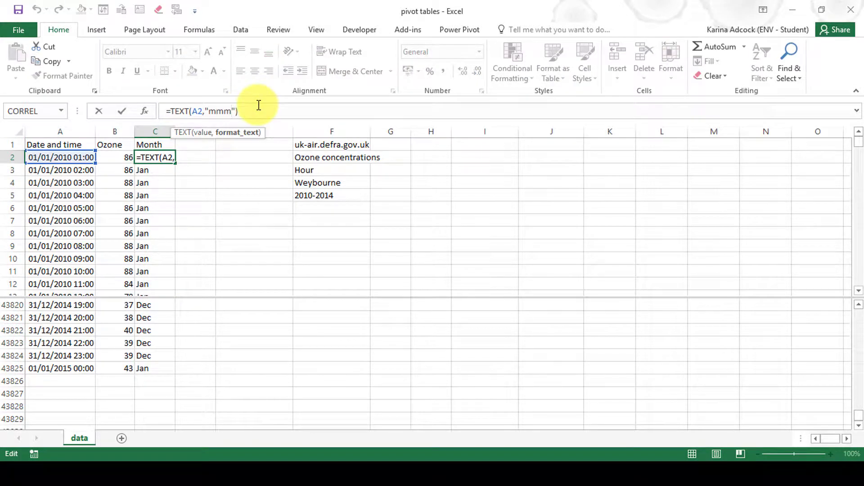
{"action": "key", "text": "BackSpace"}
{"action": "key", "text": "Return"}
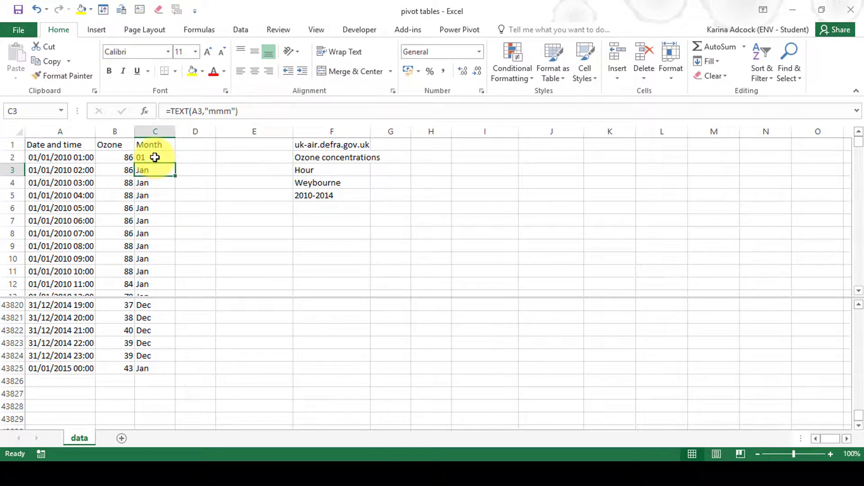
Change C2's formula to =TEXT(A2,"mmmm") and fill it down the whole Month column
{"action": "left_click", "coordinate": [155, 157]}
{"action": "left_click", "coordinate": [219, 111]}
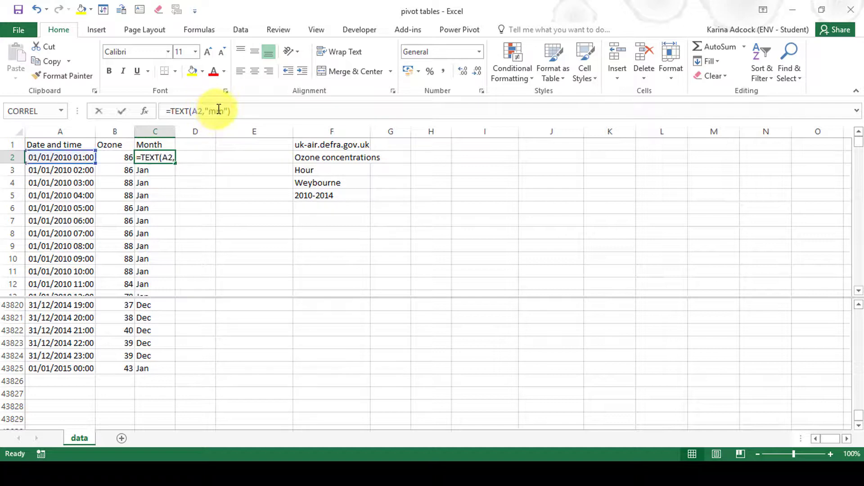
{"action": "type", "text": "mm"}
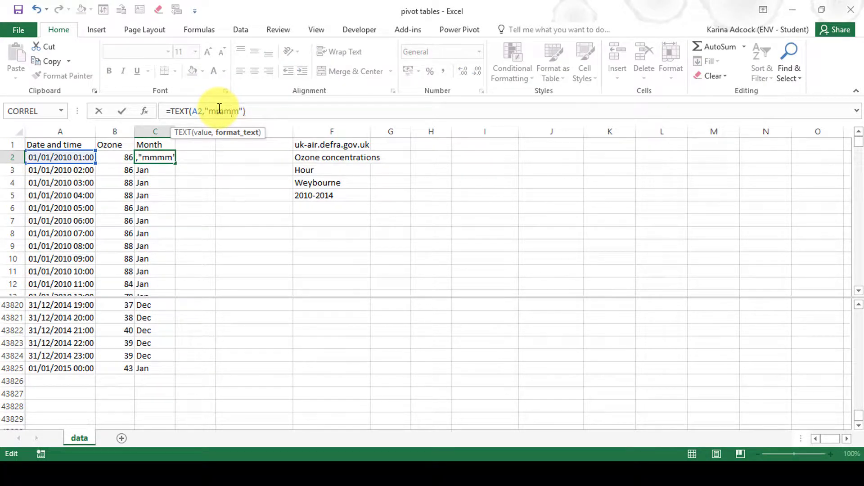
{"action": "key", "text": "Return"}
{"action": "left_click", "coordinate": [166, 157]}
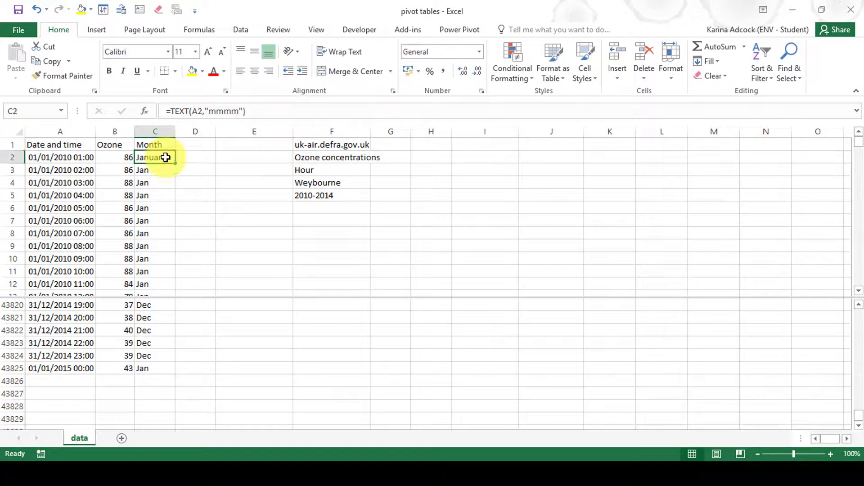
{"action": "double_click", "coordinate": [175, 163]}
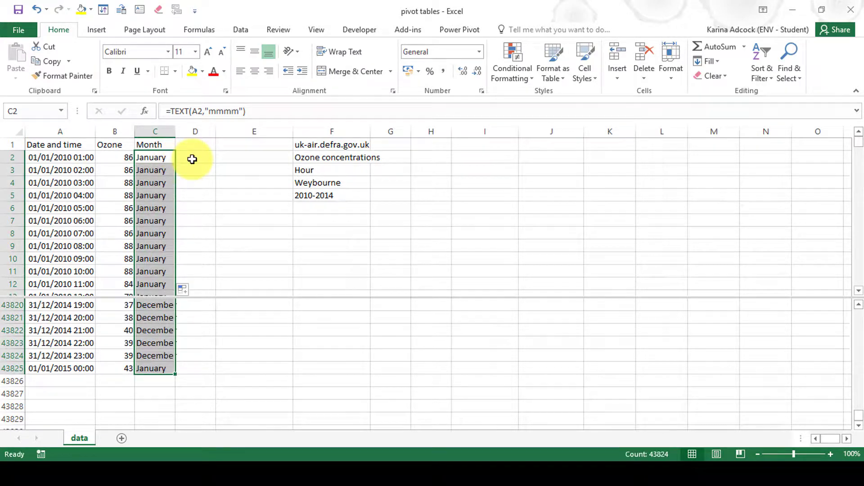
Add the header "Hour" in cell D1
{"action": "left_click", "coordinate": [196, 145]}
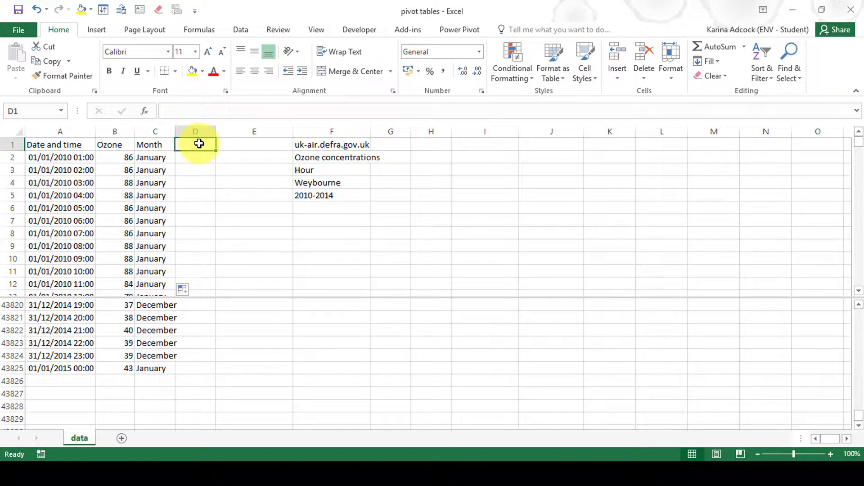
{"action": "type", "text": "Hour"}
{"action": "key", "text": "Return"}
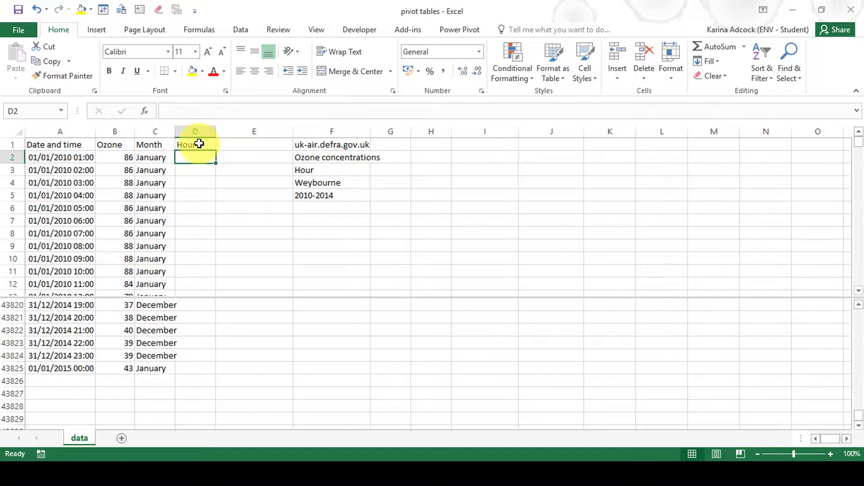
Enter =HOUR(A2) in D2 and fill the formula down the Hour column to the last data row
{"action": "type", "text": "="}
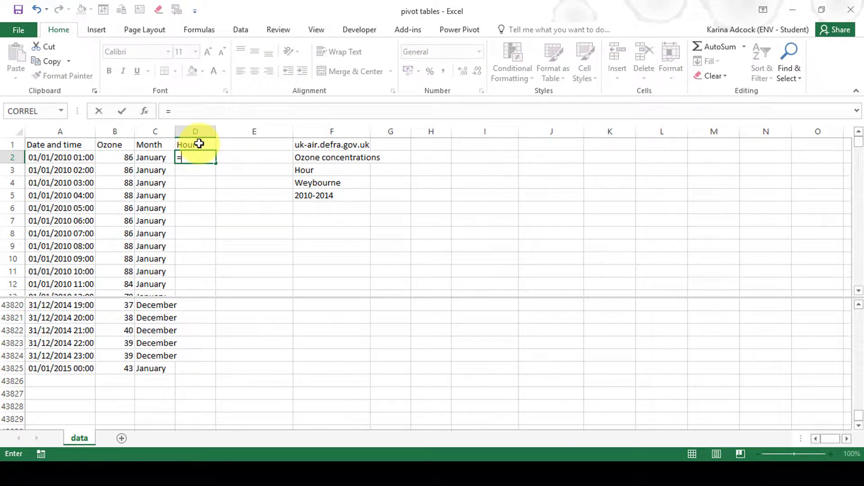
{"action": "type", "text": "hour"}
{"action": "key", "text": "Tab"}
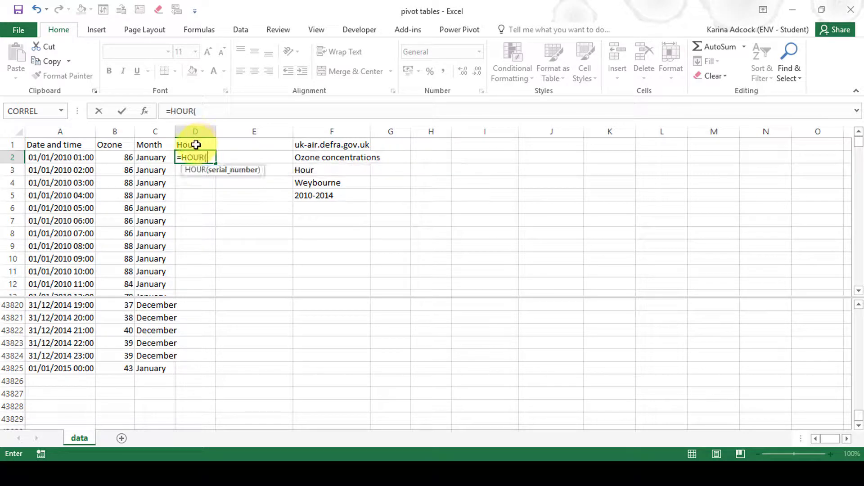
{"action": "left_click", "coordinate": [77, 159]}
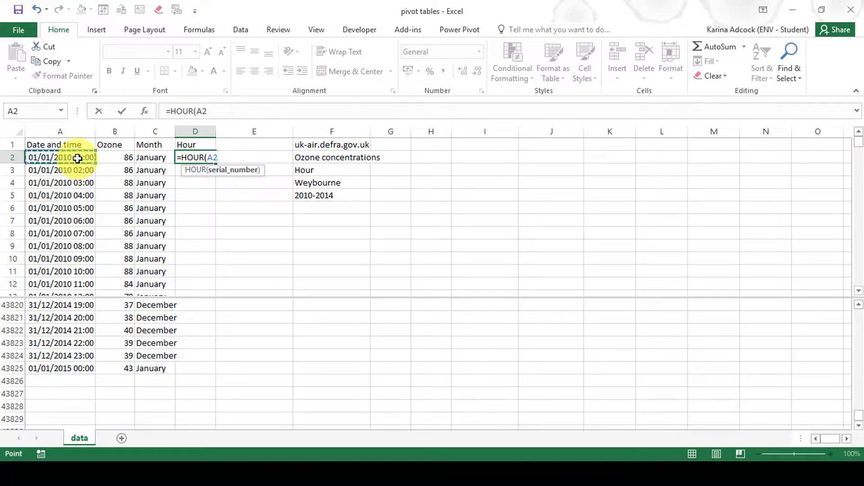
{"action": "key", "text": "Return"}
{"action": "left_click", "coordinate": [191, 158]}
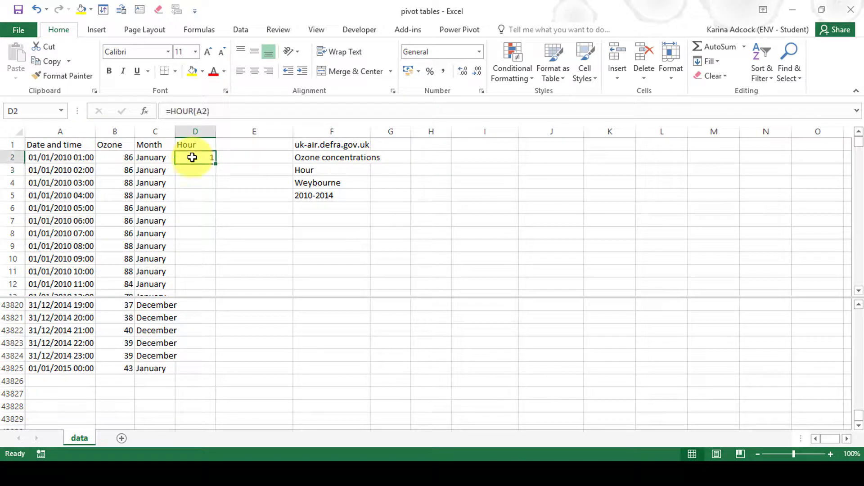
{"action": "double_click", "coordinate": [217, 166]}
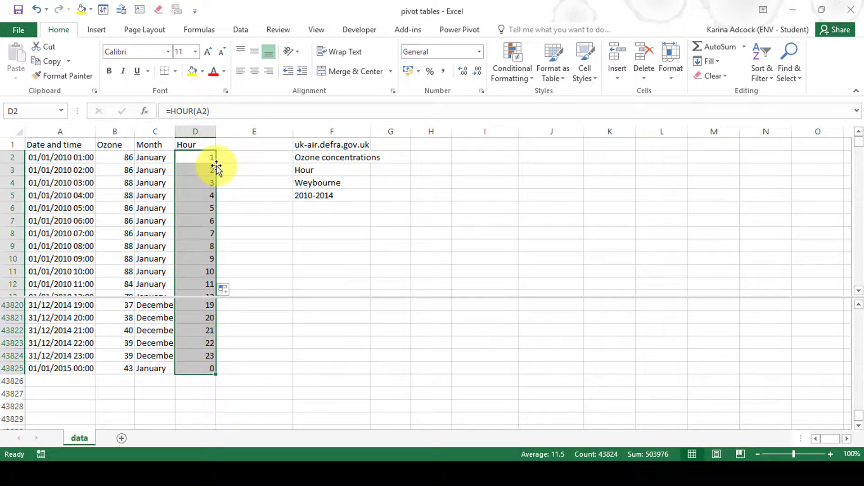
Insert a PivotTable from data!$A$1:$D$43825 at cell I5 of the existing worksheet, and remove the horizontal window split
{"action": "left_click", "coordinate": [153, 191]}
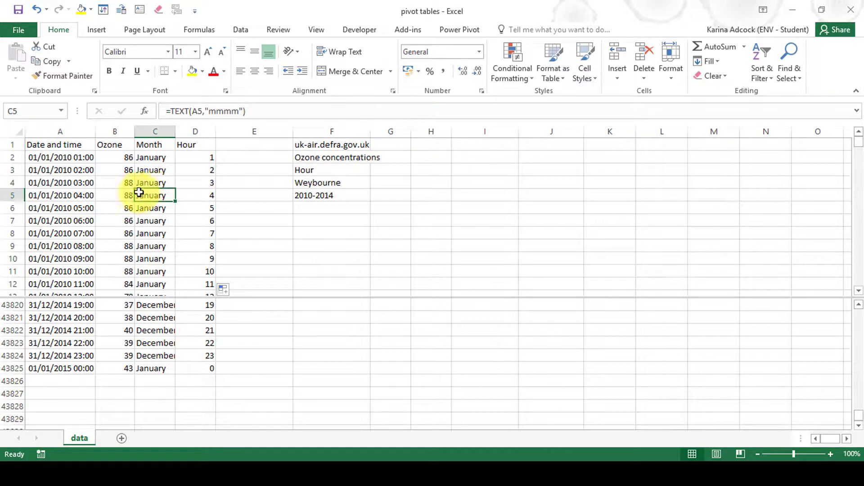
{"action": "left_click", "coordinate": [96, 29]}
{"action": "left_click", "coordinate": [18, 61]}
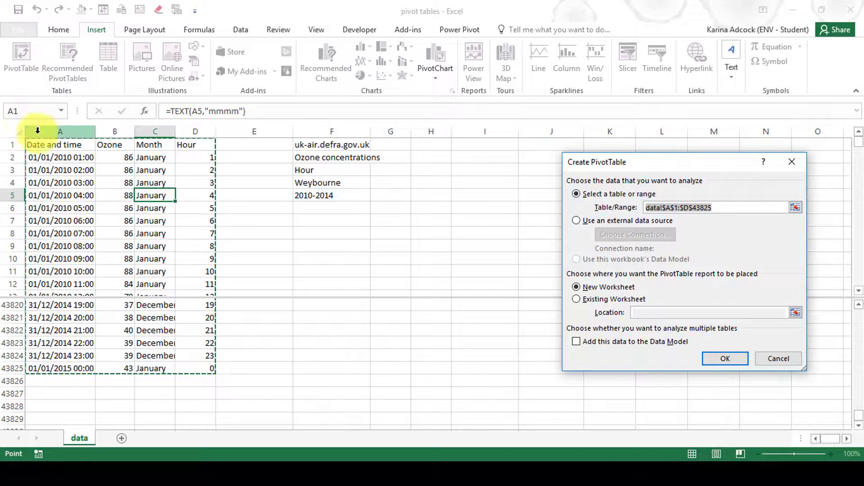
{"action": "left_click", "coordinate": [577, 300]}
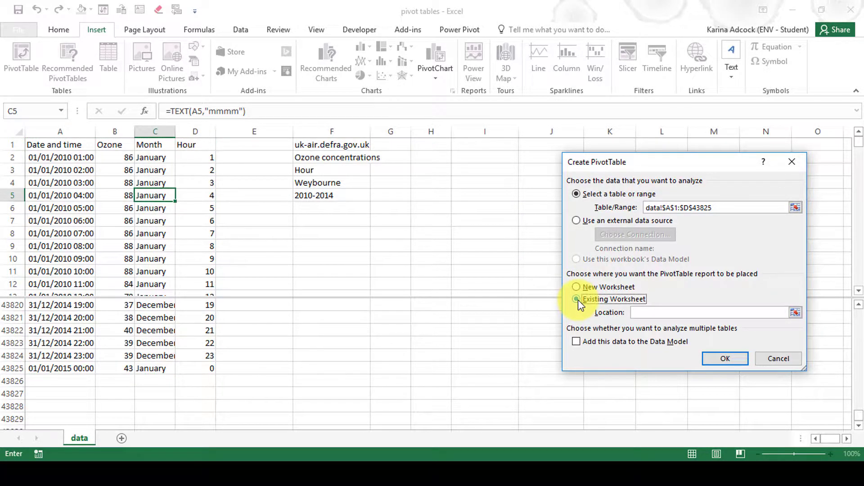
{"action": "left_click", "coordinate": [464, 195]}
{"action": "left_click", "coordinate": [729, 358]}
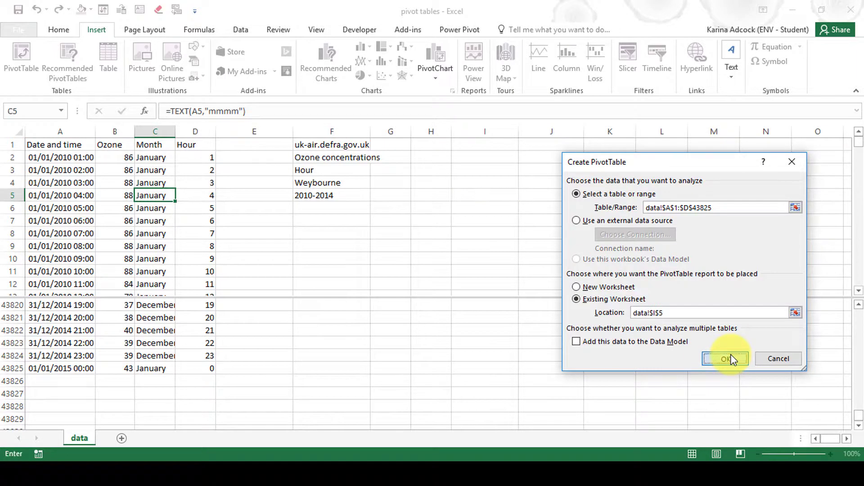
{"action": "left_click_drag", "start_coordinate": [388, 297], "coordinate": [387, 292]}
{"action": "double_click", "coordinate": [387, 292]}
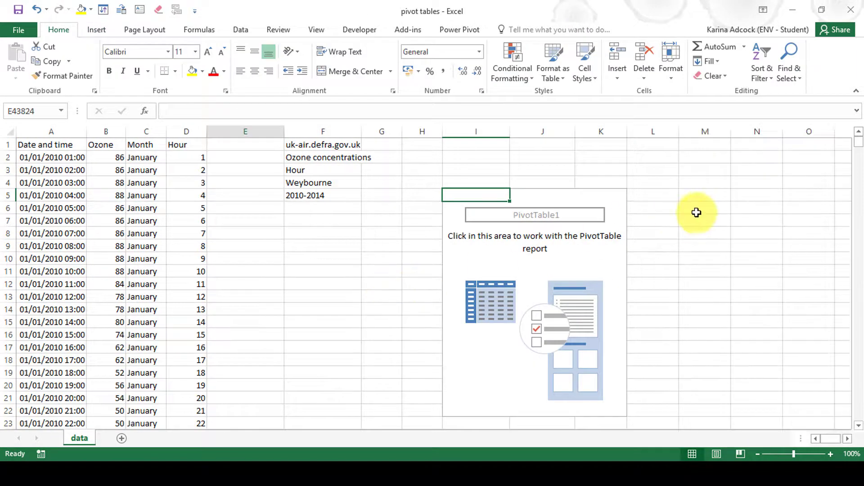
Lay out the pivot table with Month as columns, Hour as rows and Ozone as values
{"action": "left_click", "coordinate": [492, 228]}
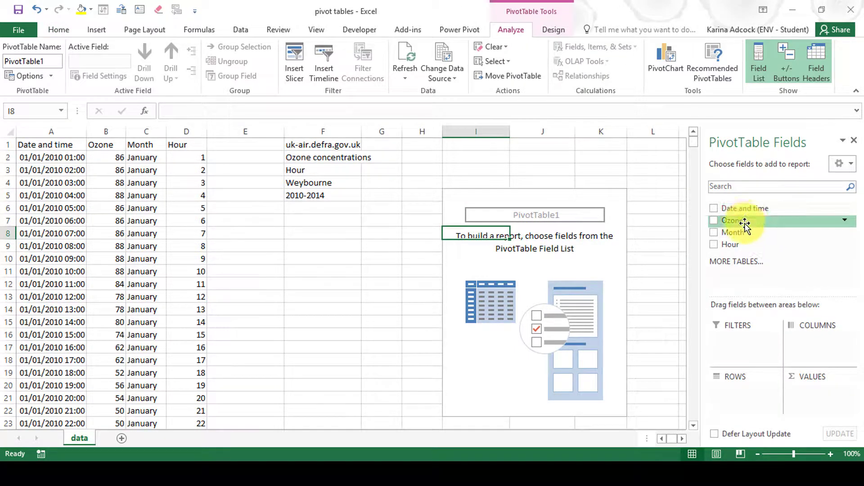
{"action": "left_click_drag", "start_coordinate": [743, 233], "coordinate": [810, 341]}
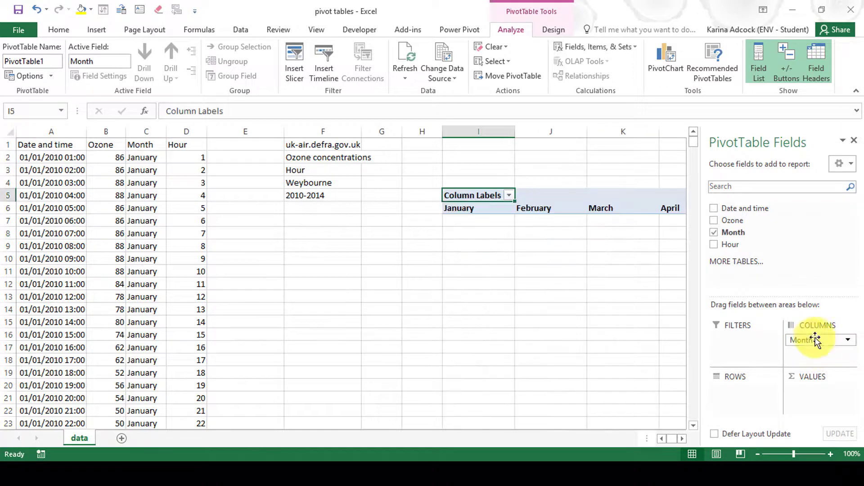
{"action": "left_click_drag", "start_coordinate": [736, 245], "coordinate": [756, 398]}
{"action": "left_click_drag", "start_coordinate": [741, 221], "coordinate": [825, 399]}
Summarize the pivot table's Ozone values by Average instead of Count
{"action": "left_click", "coordinate": [841, 392]}
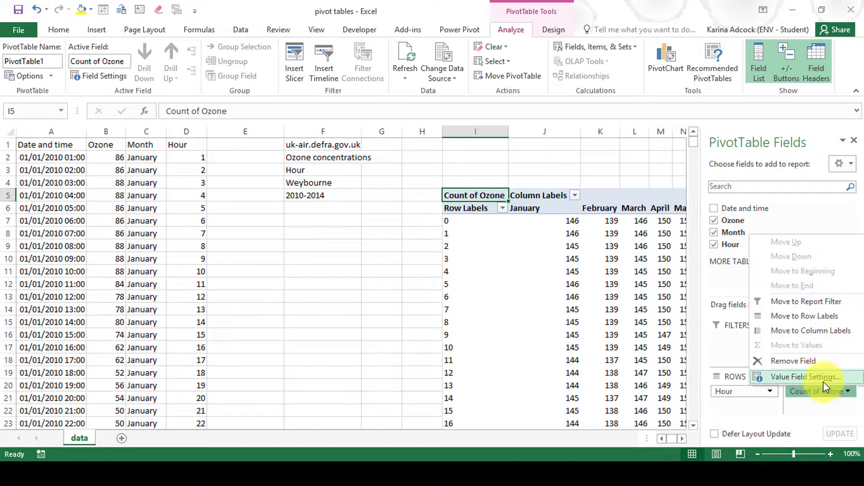
{"action": "left_click", "coordinate": [823, 381]}
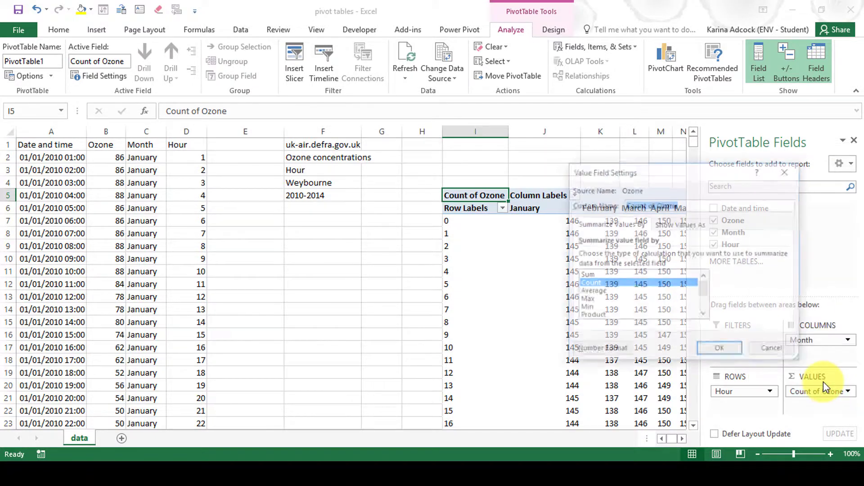
{"action": "left_click", "coordinate": [593, 291]}
{"action": "left_click", "coordinate": [721, 351]}
{"action": "left_click", "coordinate": [554, 309]}
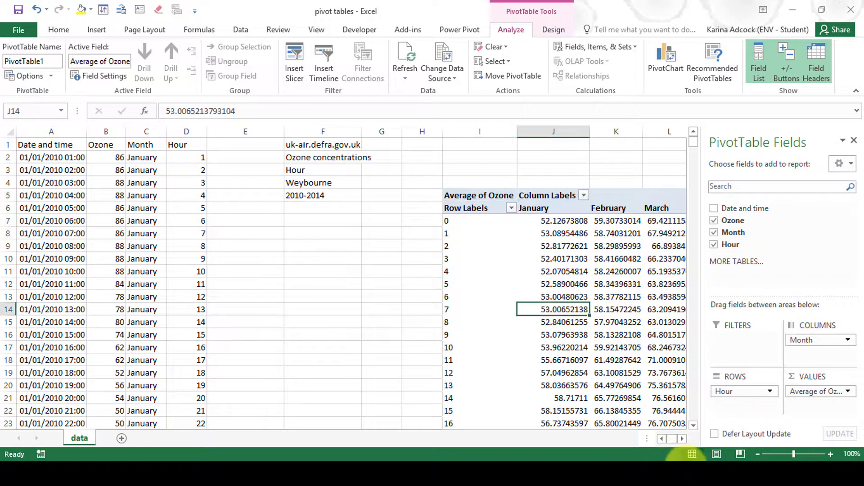
Turn off the pivot table's subtotals and its grand totals for both rows and columns
{"action": "left_click_drag", "start_coordinate": [682, 439], "coordinate": [682, 440]}
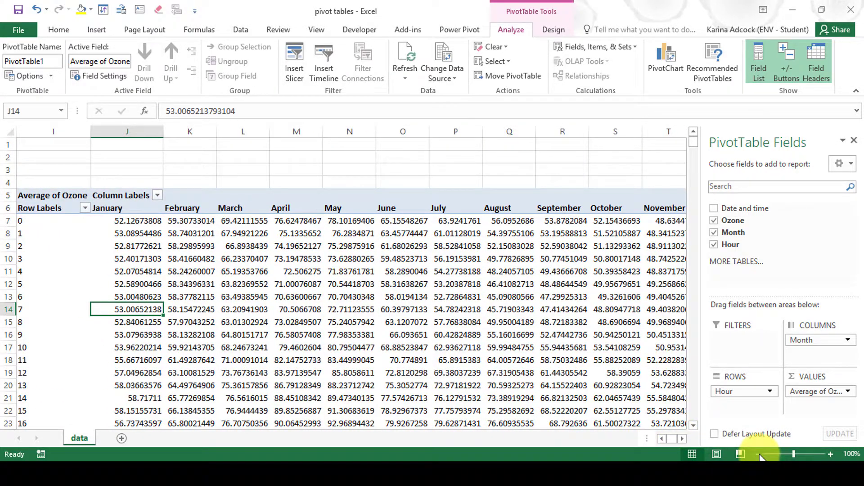
{"action": "left_click", "coordinate": [759, 454]}
{"action": "left_click", "coordinate": [759, 454]}
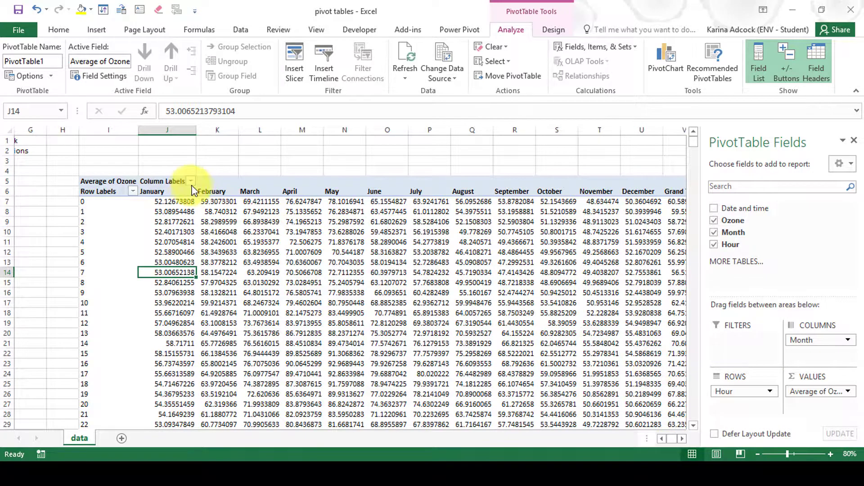
{"action": "scroll", "coordinate": [210, 239], "scroll_direction": "down", "scroll_amount": 1}
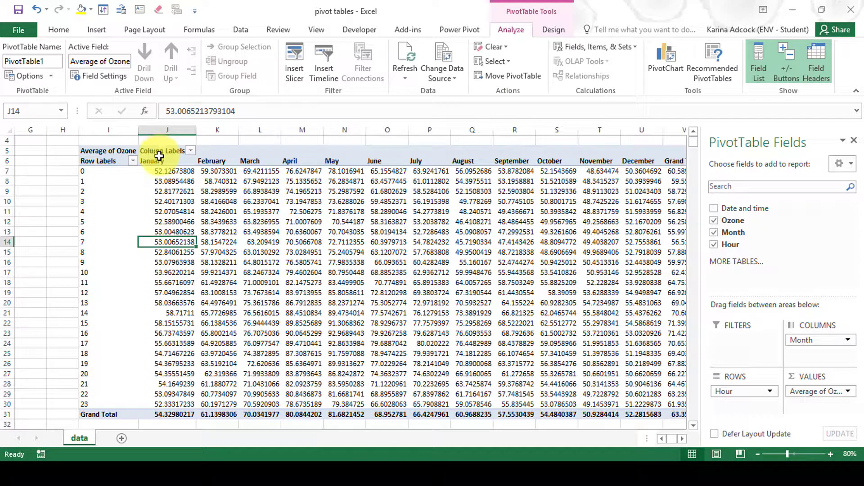
{"action": "left_click", "coordinate": [556, 30]}
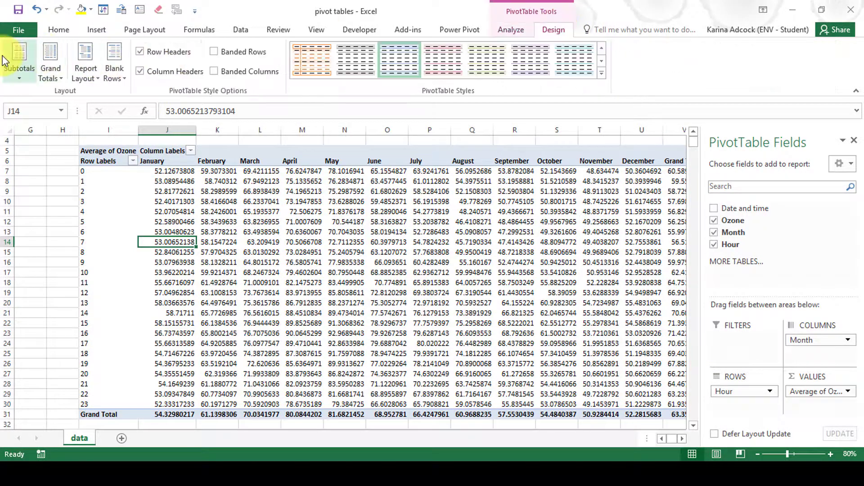
{"action": "left_click", "coordinate": [20, 57]}
{"action": "left_click", "coordinate": [26, 109]}
{"action": "left_click", "coordinate": [44, 64]}
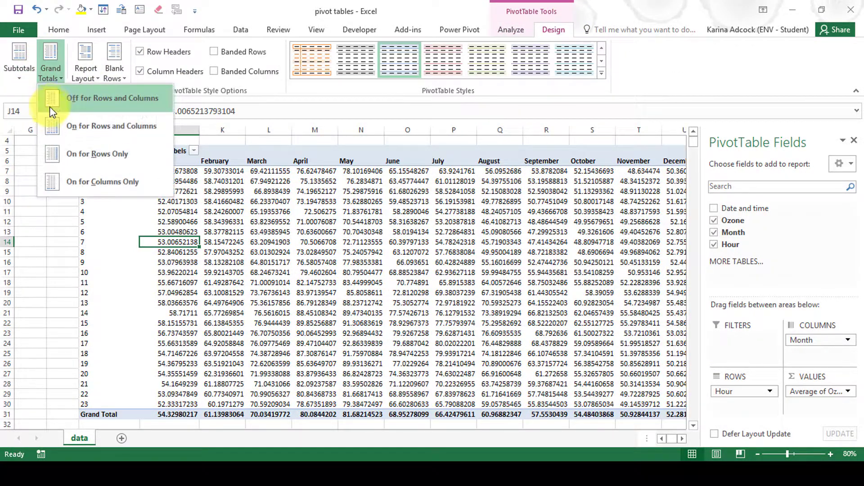
{"action": "left_click", "coordinate": [50, 105]}
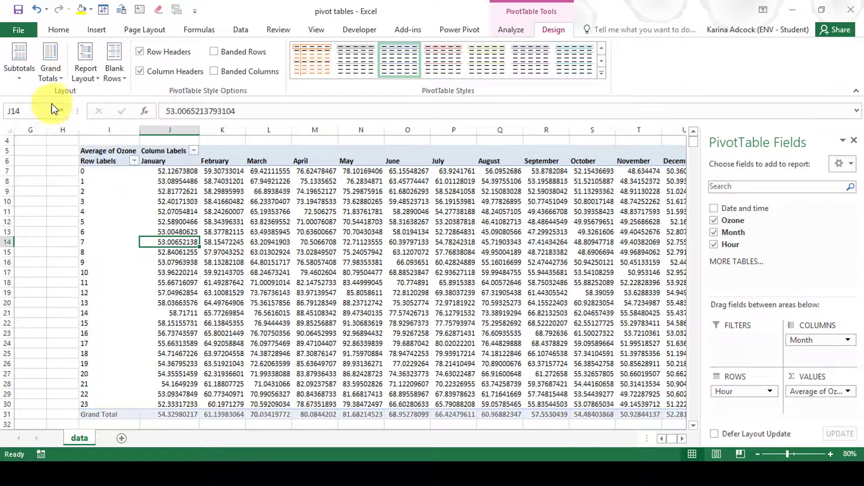
Group the January, February and December columns of the pivot table and name the group Winter
{"action": "left_click", "coordinate": [680, 439]}
{"action": "left_click", "coordinate": [681, 440]}
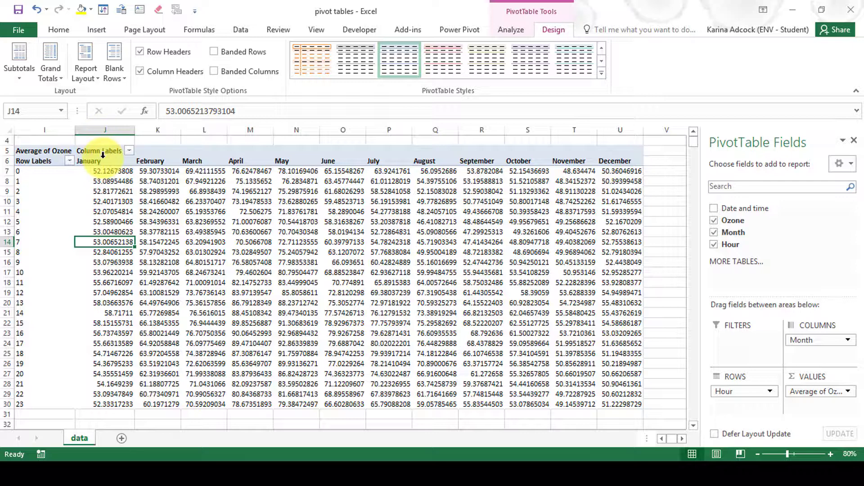
{"action": "left_click_drag", "start_coordinate": [103, 155], "coordinate": [154, 154]}
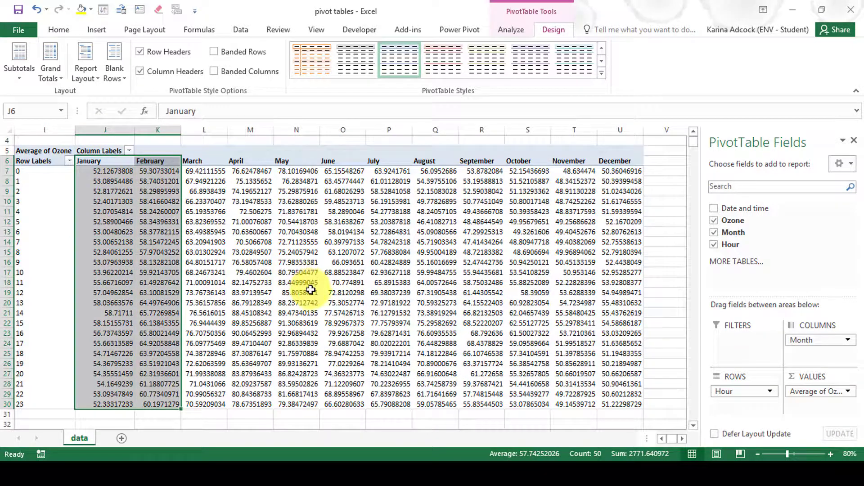
{"action": "left_click", "coordinate": [621, 154], "text": "ctrl"}
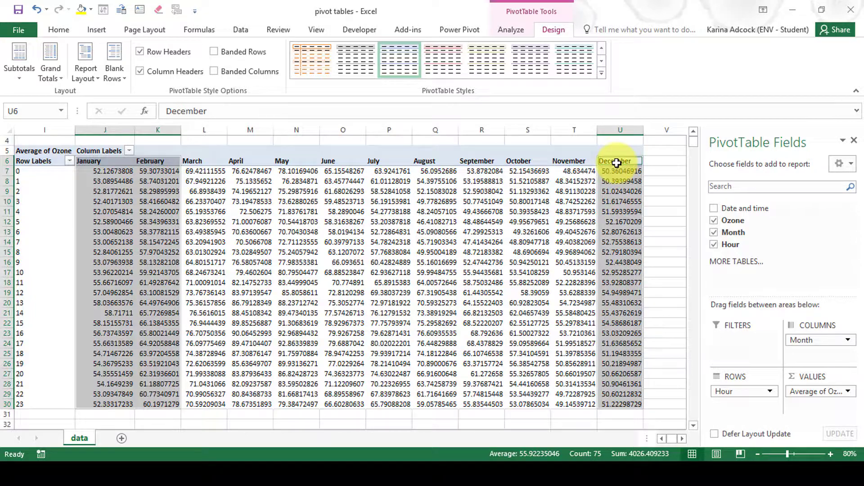
{"action": "right_click", "coordinate": [617, 163]}
{"action": "left_click", "coordinate": [639, 284]}
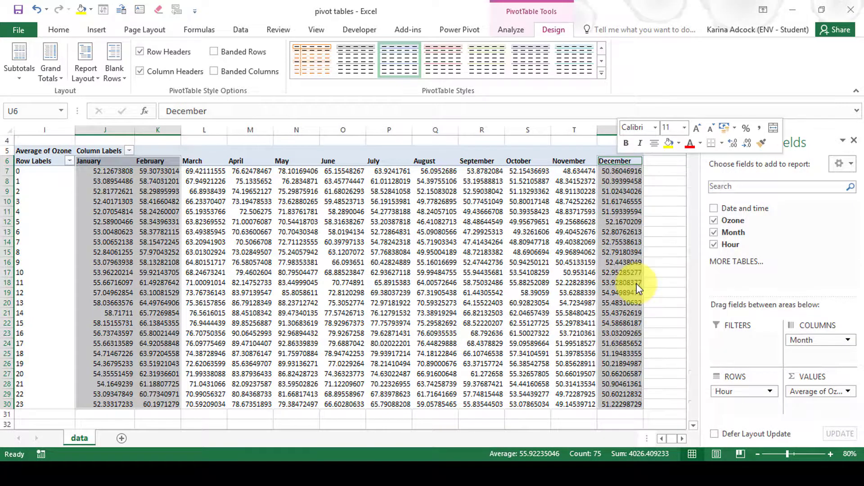
{"action": "left_click", "coordinate": [85, 171]}
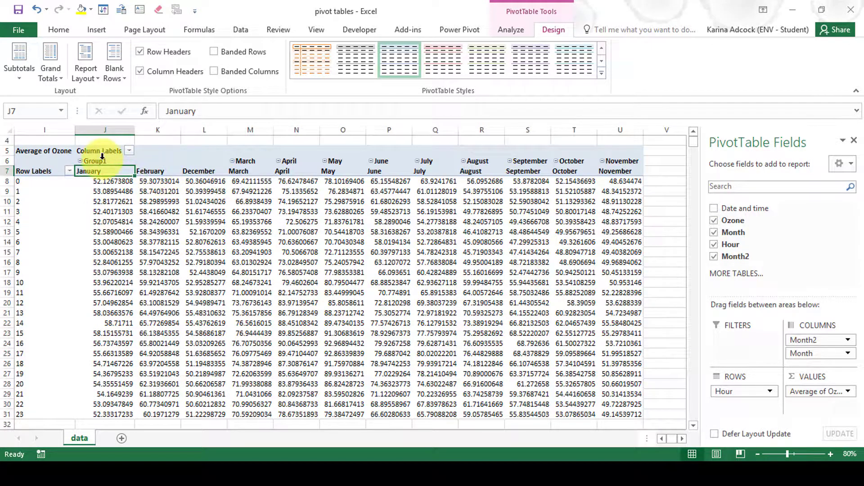
{"action": "left_click", "coordinate": [102, 161]}
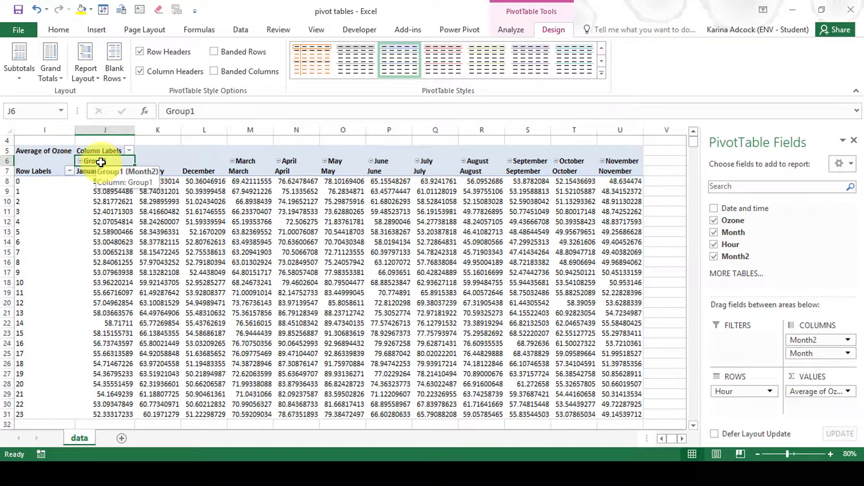
{"action": "type", "text": "Winter"}
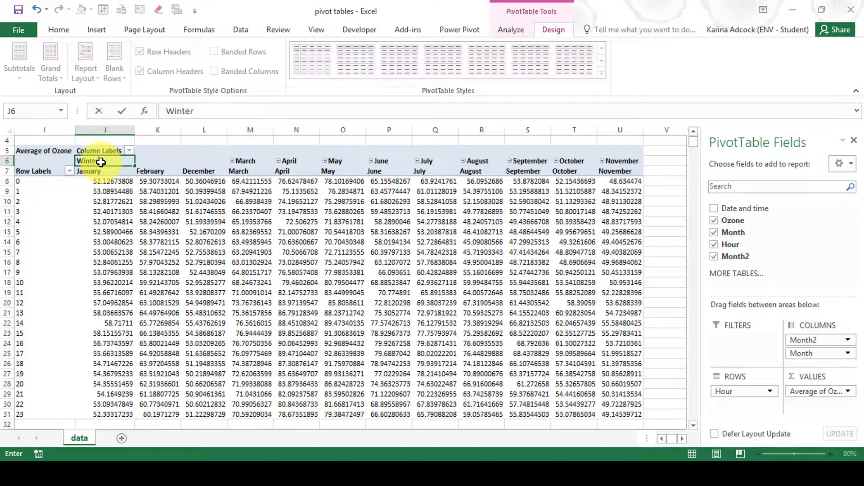
{"action": "key", "text": "Return"}
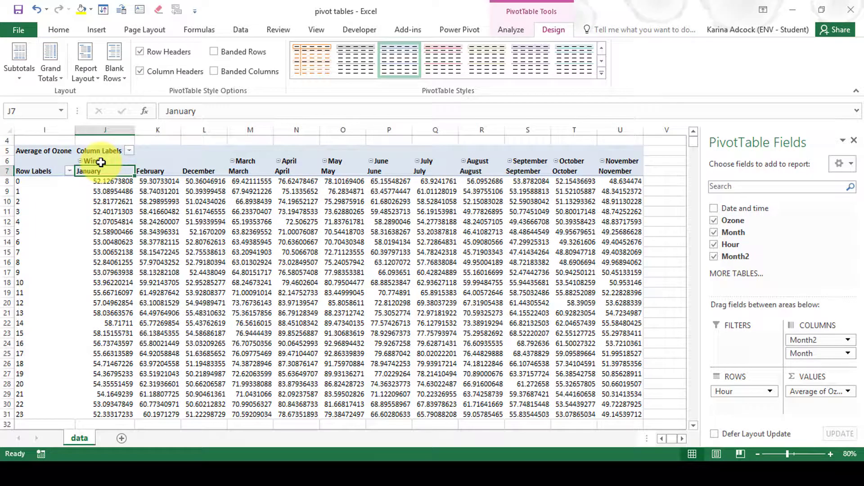
Group the March, April and May columns and name the group Spring
{"action": "left_click_drag", "start_coordinate": [243, 160], "coordinate": [349, 154]}
{"action": "right_click", "coordinate": [348, 156]}
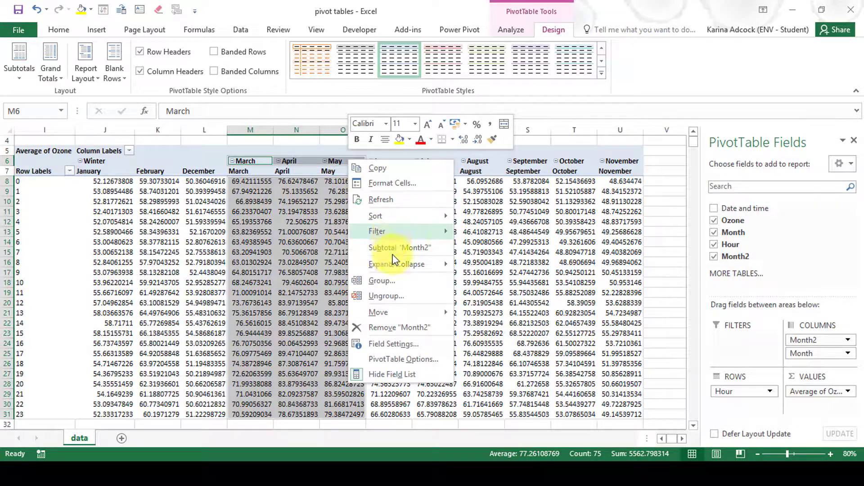
{"action": "left_click", "coordinate": [391, 279]}
{"action": "left_click", "coordinate": [256, 164]}
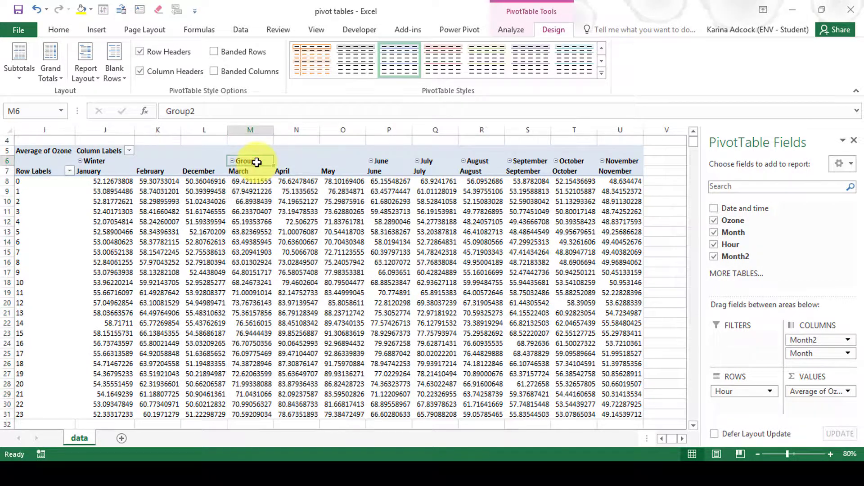
{"action": "type", "text": "Spring"}
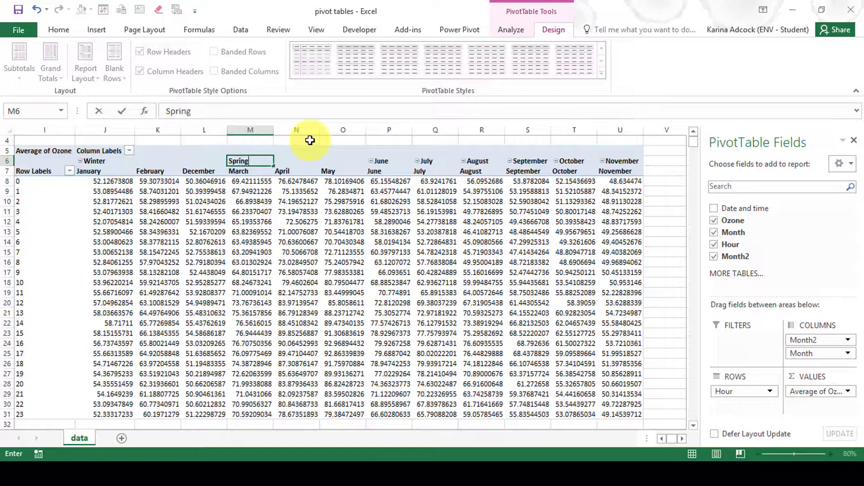
{"action": "key", "text": "Return"}
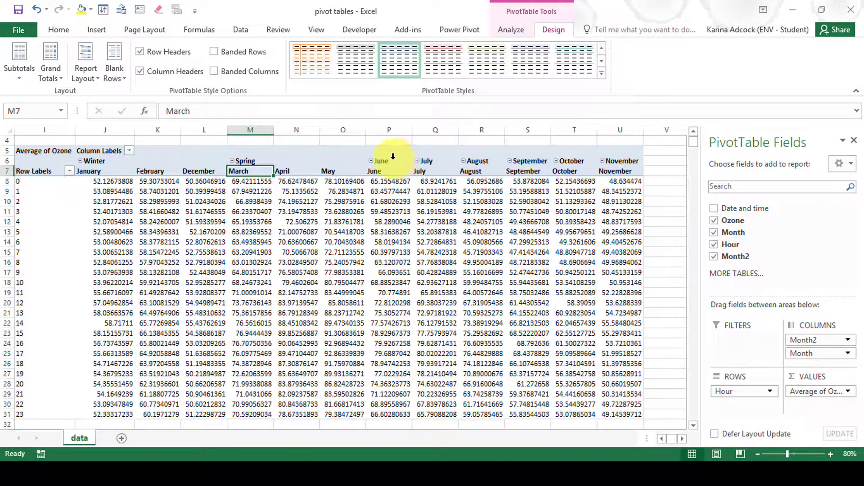
Group the June, July and August columns and name the group Summer
{"action": "left_click_drag", "start_coordinate": [390, 158], "coordinate": [468, 158]}
{"action": "right_click", "coordinate": [468, 161]}
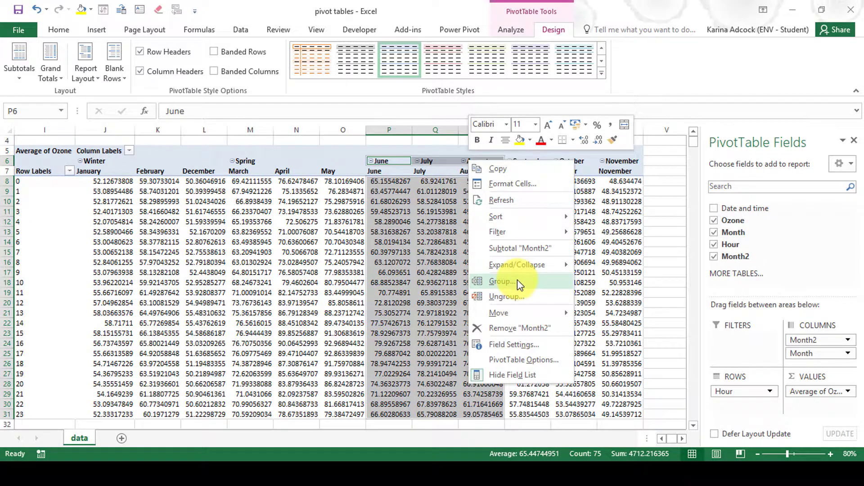
{"action": "left_click", "coordinate": [517, 279]}
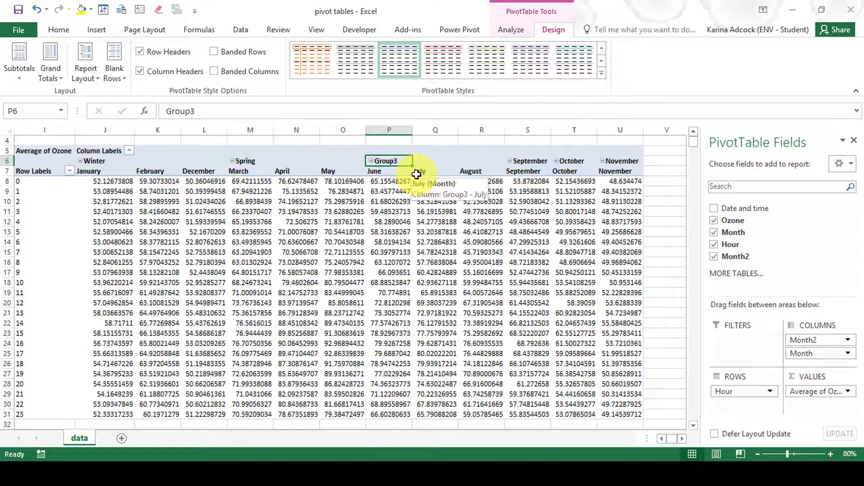
{"action": "type", "text": "Summer"}
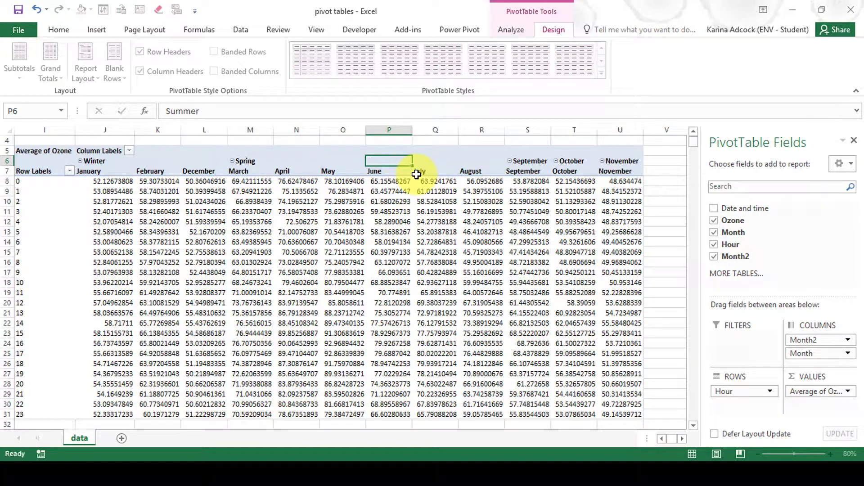
{"action": "key", "text": "Return"}
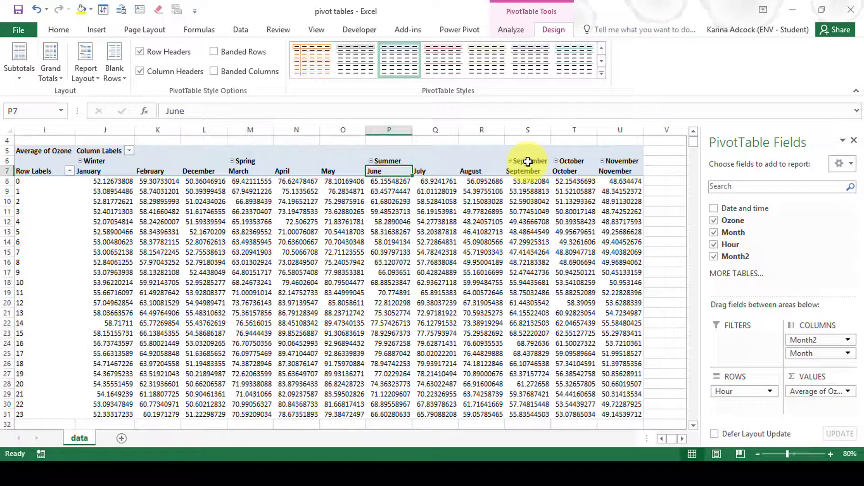
Group the September, October and November columns and name the group Autumn
{"action": "left_click_drag", "start_coordinate": [525, 168], "coordinate": [615, 169]}
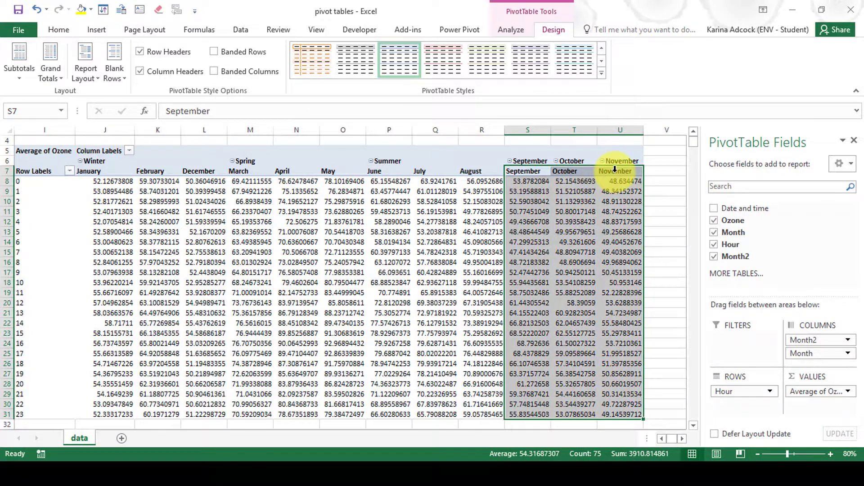
{"action": "right_click", "coordinate": [615, 170]}
{"action": "left_click", "coordinate": [642, 296]}
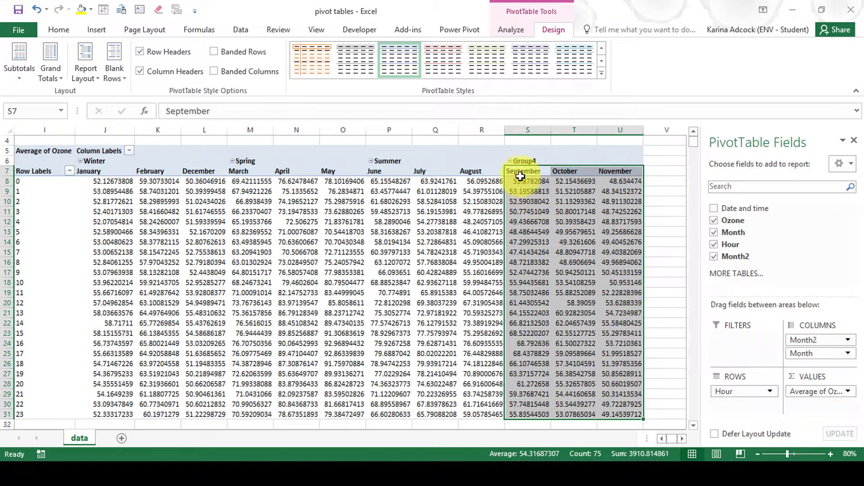
{"action": "left_click", "coordinate": [521, 162]}
{"action": "type", "text": "Aut"}
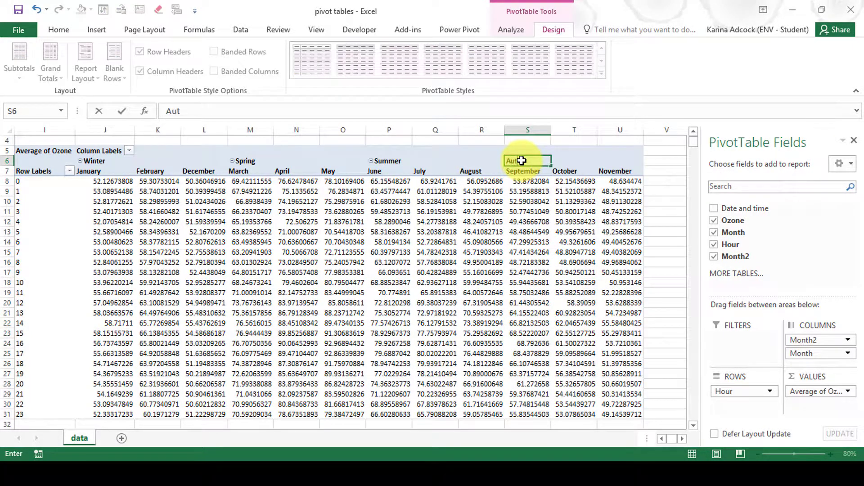
{"action": "type", "text": "umn"}
{"action": "key", "text": "Return"}
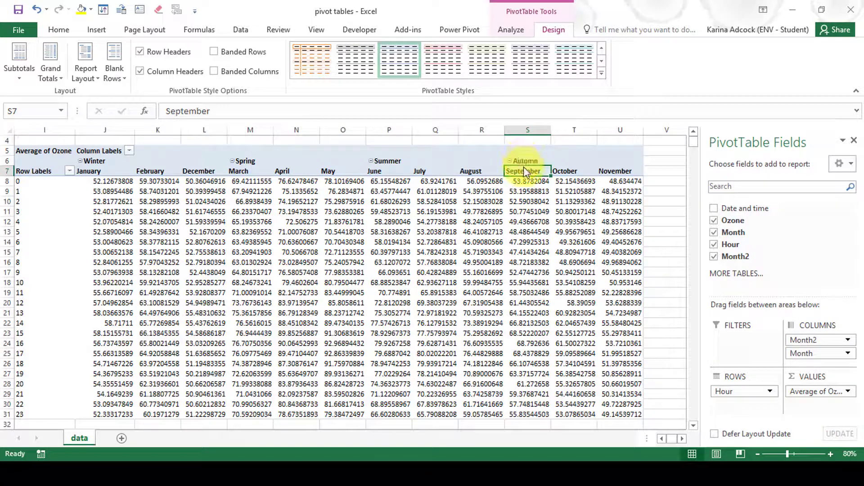
Collapse the entire month grouping so the pivot table has one column per season
{"action": "right_click", "coordinate": [522, 171]}
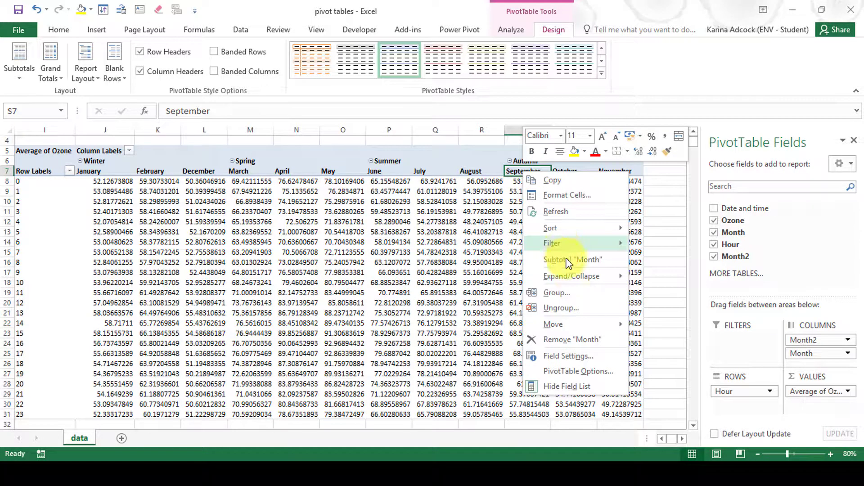
{"action": "mouse_move", "coordinate": [574, 275]}
{"action": "left_click", "coordinate": [666, 322]}
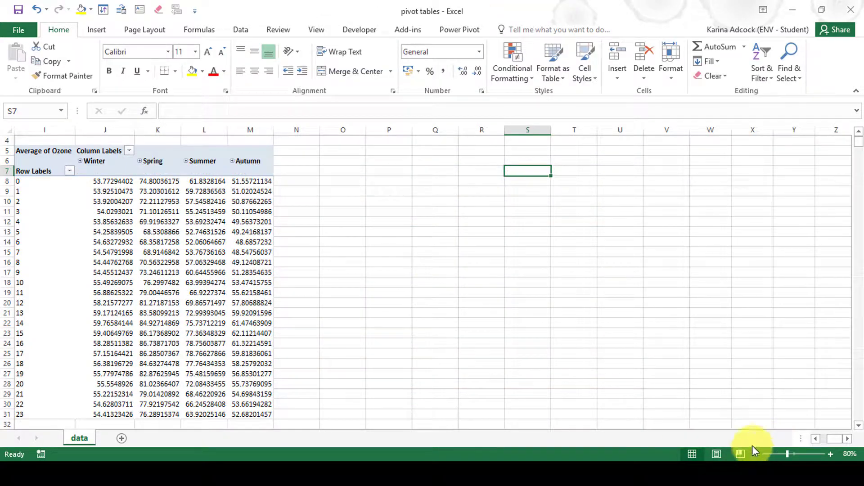
Insert a Line PivotChart from the seasonal pivot table
{"action": "left_click", "coordinate": [817, 439]}
{"action": "left_click", "coordinate": [817, 439]}
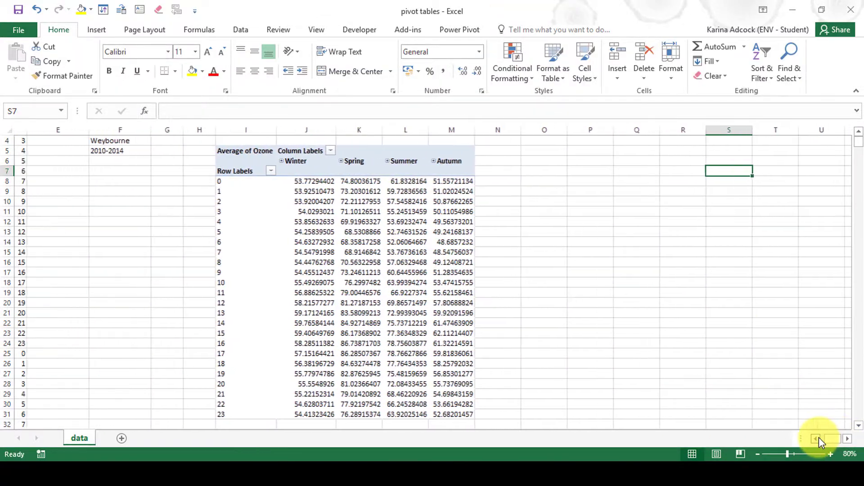
{"action": "left_click", "coordinate": [816, 439]}
{"action": "left_click", "coordinate": [329, 201]}
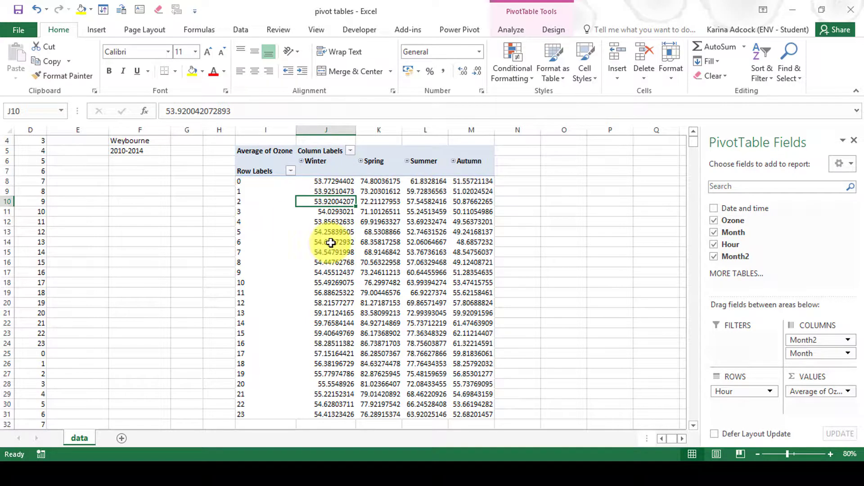
{"action": "left_click", "coordinate": [511, 33]}
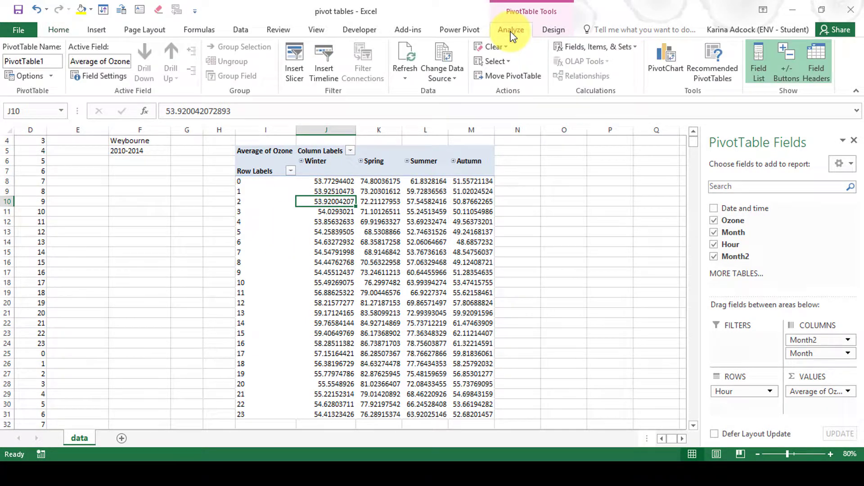
{"action": "left_click", "coordinate": [670, 70]}
{"action": "left_click", "coordinate": [213, 142]}
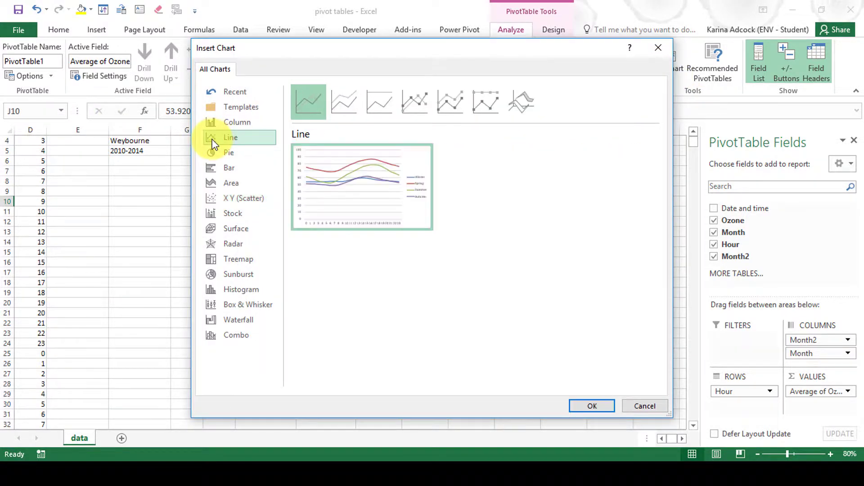
{"action": "left_click", "coordinate": [602, 404]}
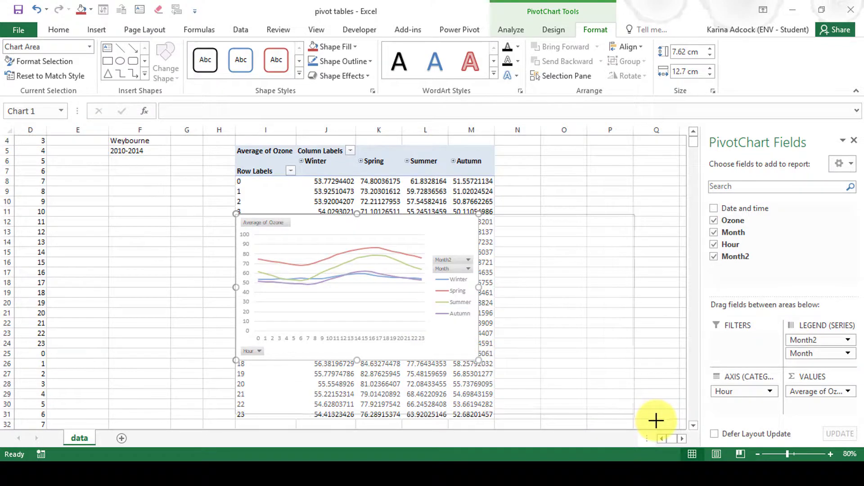
Enlarge the pivot chart to about 14.19 cm high and 25.57 cm wide
{"action": "left_click_drag", "start_coordinate": [655, 420], "coordinate": [657, 420]}
{"action": "left_click_drag", "start_coordinate": [205, 177], "coordinate": [169, 149]}
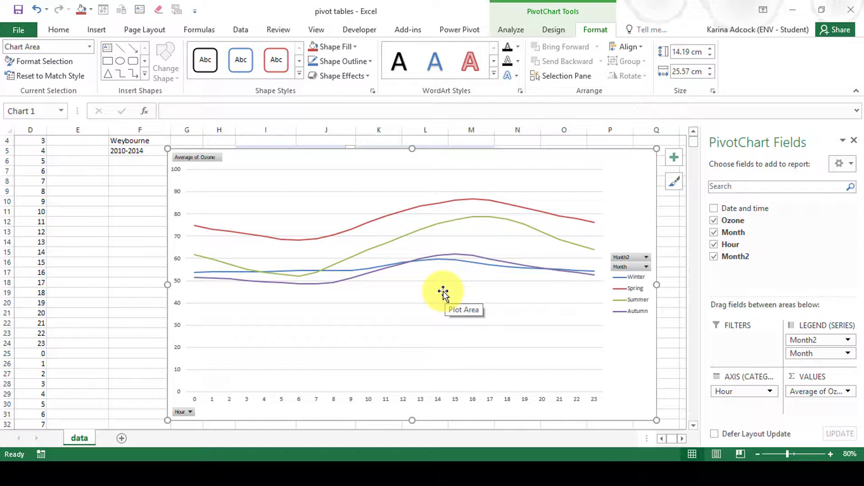
Increase the font size of all text in the pivot chart to 14 points
{"action": "left_click", "coordinate": [55, 27]}
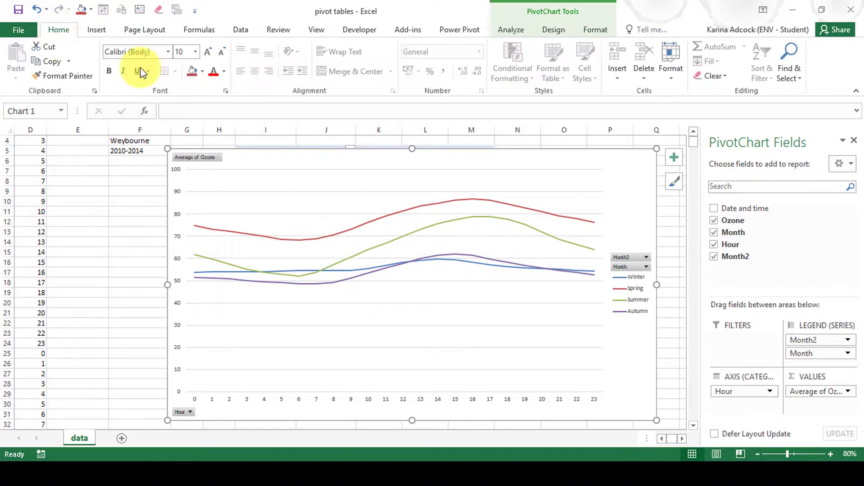
{"action": "left_click", "coordinate": [207, 52]}
{"action": "left_click", "coordinate": [207, 52]}
{"action": "left_click", "coordinate": [207, 52]}
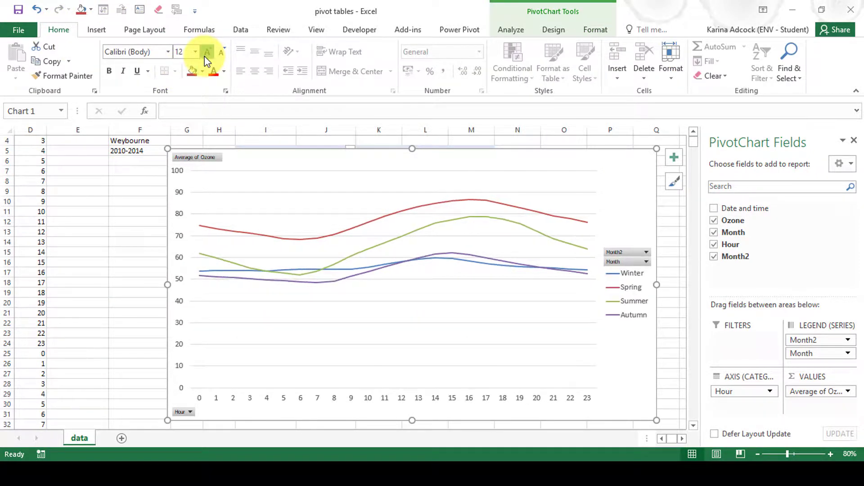
{"action": "left_click", "coordinate": [115, 282]}
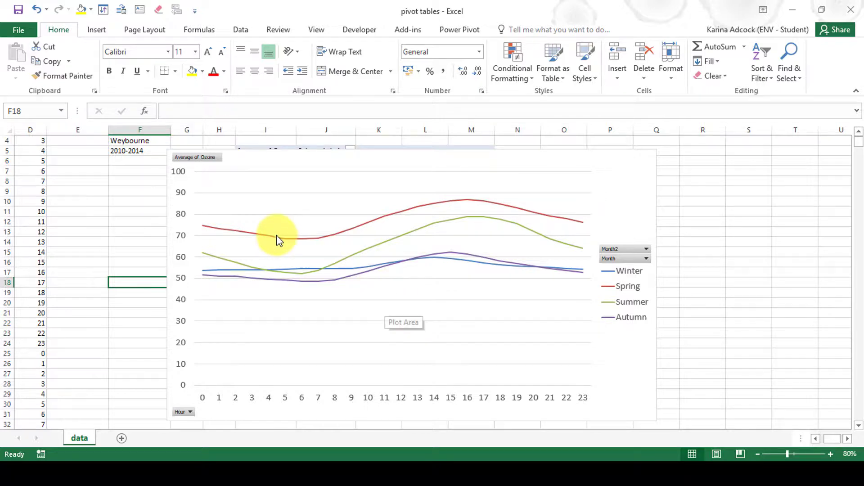
Delete the seasonal pivot chart from the data sheet
{"action": "mouse_move", "coordinate": [279, 240]}
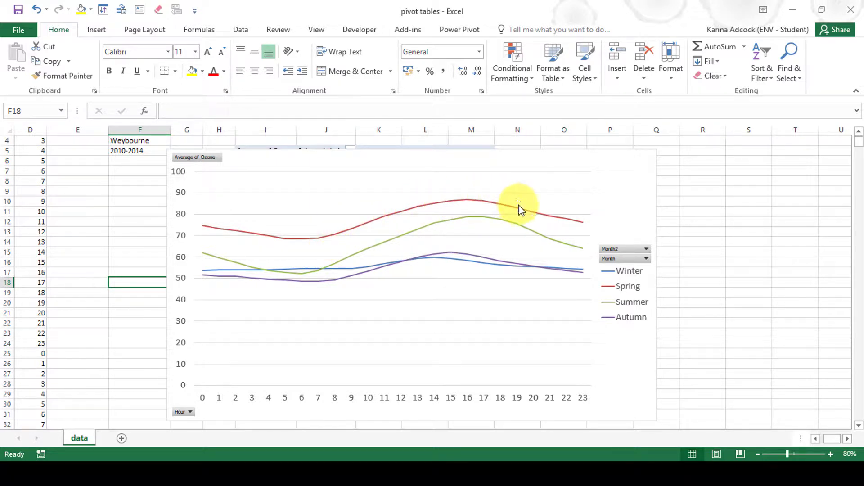
{"action": "mouse_move", "coordinate": [585, 229]}
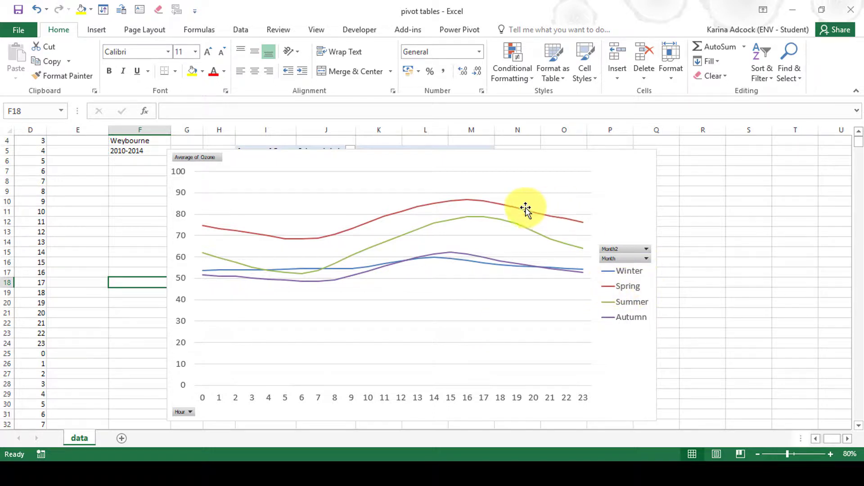
{"action": "mouse_move", "coordinate": [334, 237]}
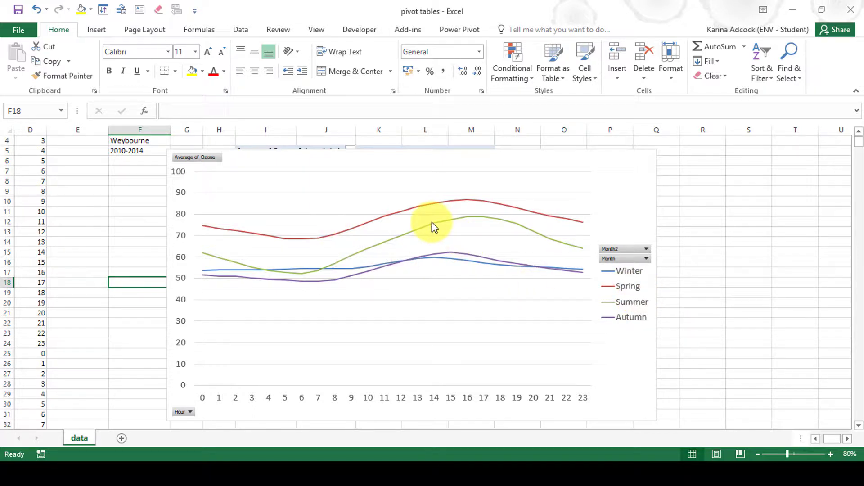
{"action": "mouse_move", "coordinate": [439, 208]}
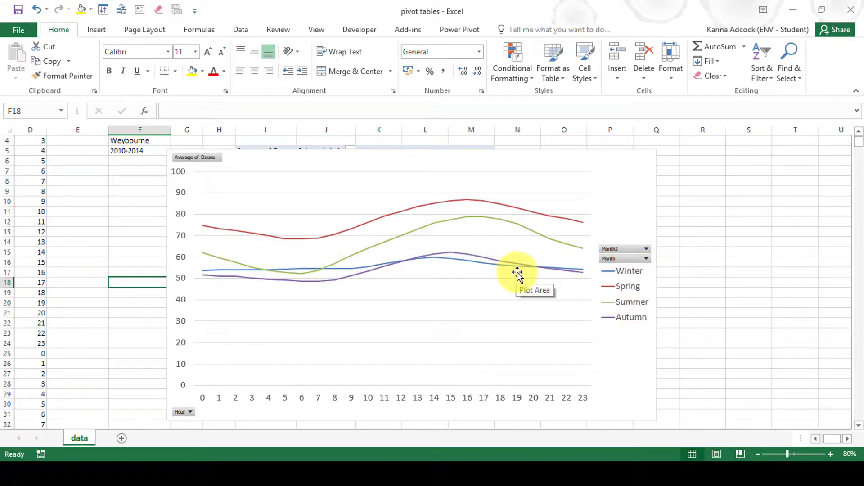
{"action": "left_click", "coordinate": [615, 161]}
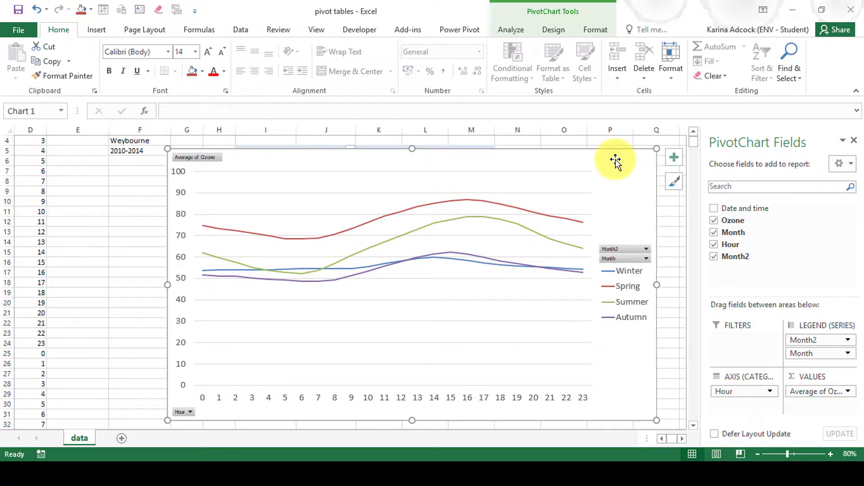
{"action": "key", "text": "Delete"}
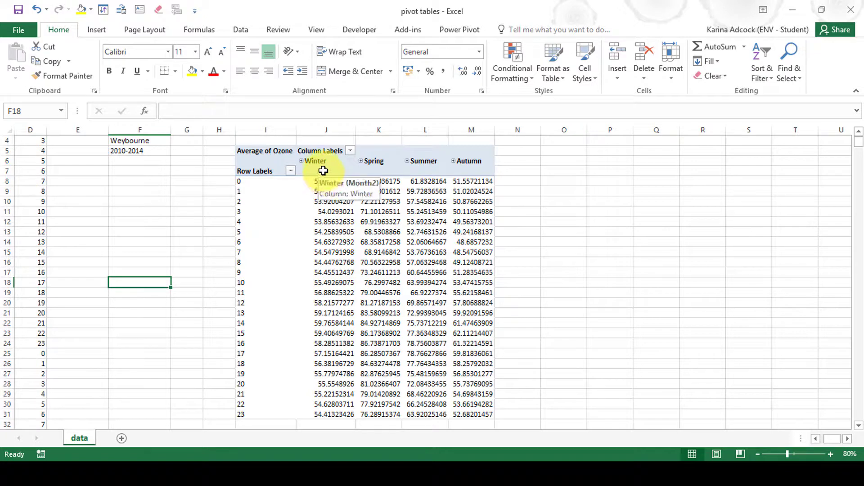
Remove Month2 and Month from the pivot table columns, and add only the Month2 season field back as columns
{"action": "left_click", "coordinate": [321, 193]}
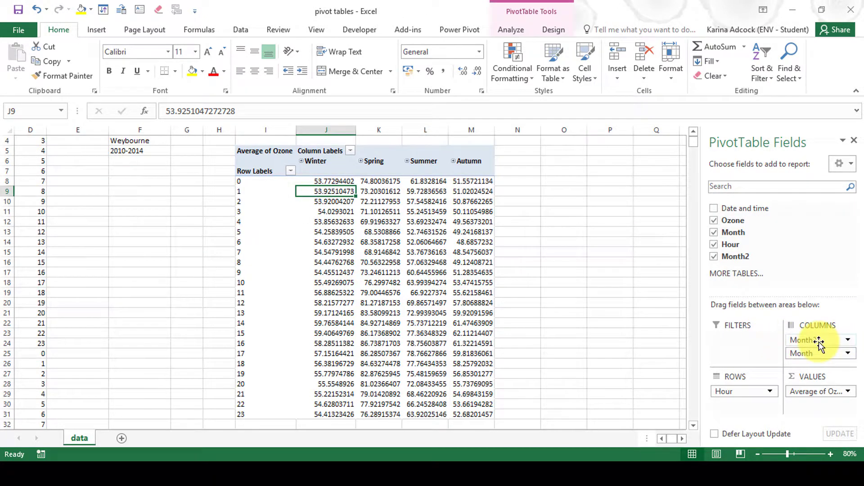
{"action": "left_click_drag", "start_coordinate": [820, 344], "coordinate": [817, 268]}
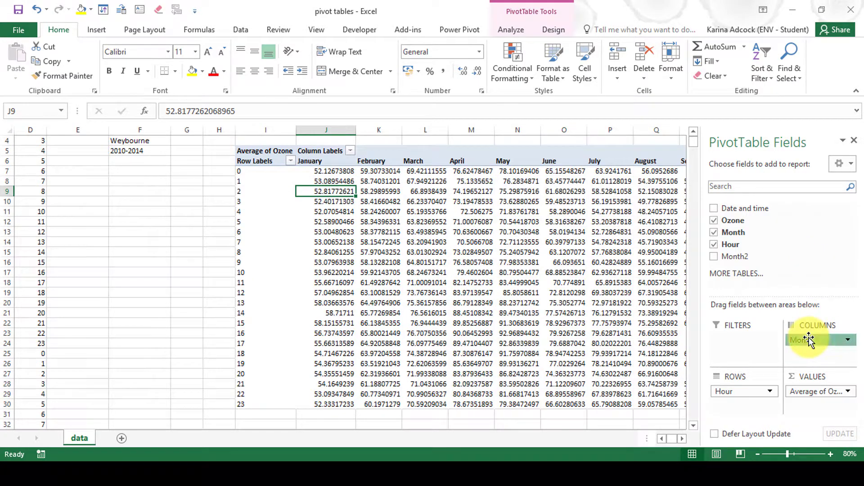
{"action": "left_click_drag", "start_coordinate": [811, 341], "coordinate": [819, 259]}
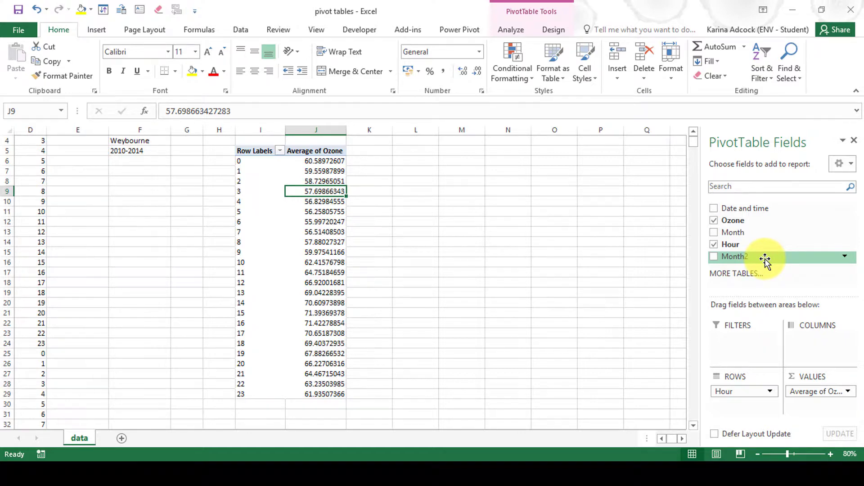
{"action": "left_click_drag", "start_coordinate": [766, 260], "coordinate": [818, 356]}
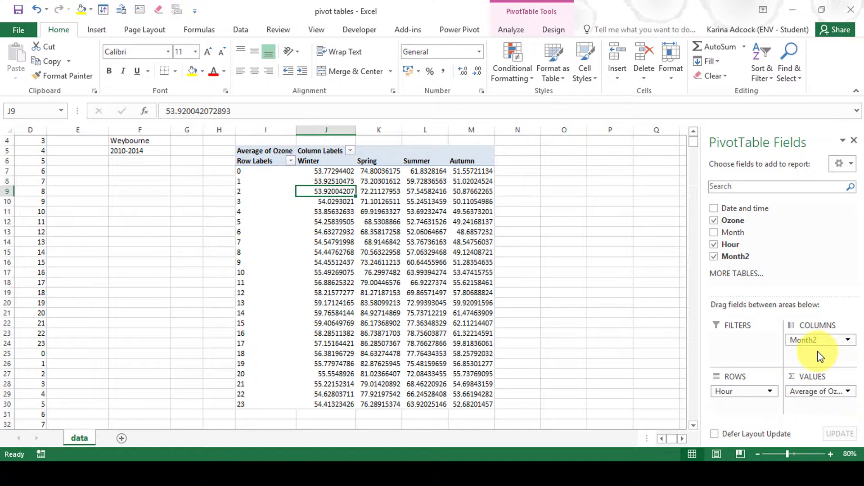
Move the Winter column down one place in the season order so it follows Spring
{"action": "mouse_move", "coordinate": [321, 174]}
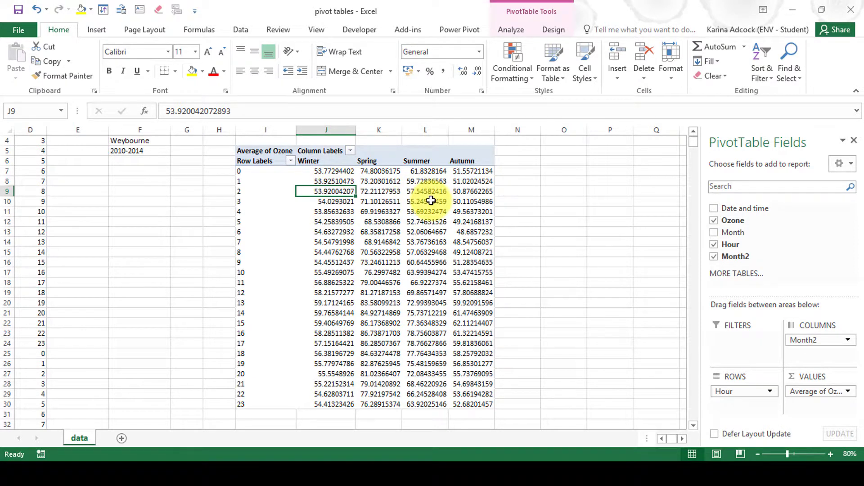
{"action": "right_click", "coordinate": [333, 162]}
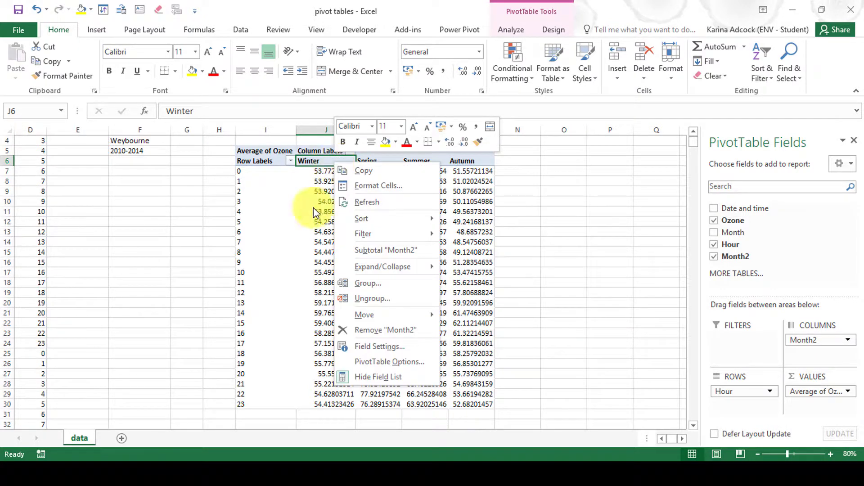
{"action": "mouse_move", "coordinate": [372, 319]}
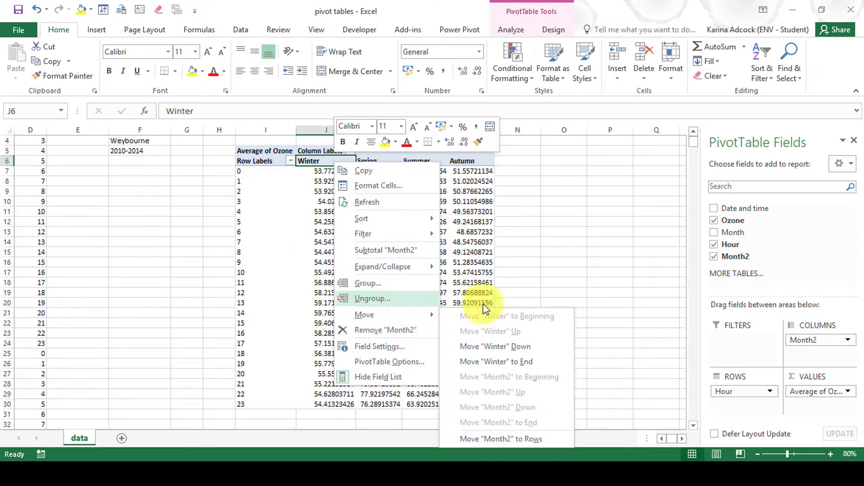
{"action": "left_click", "coordinate": [524, 349]}
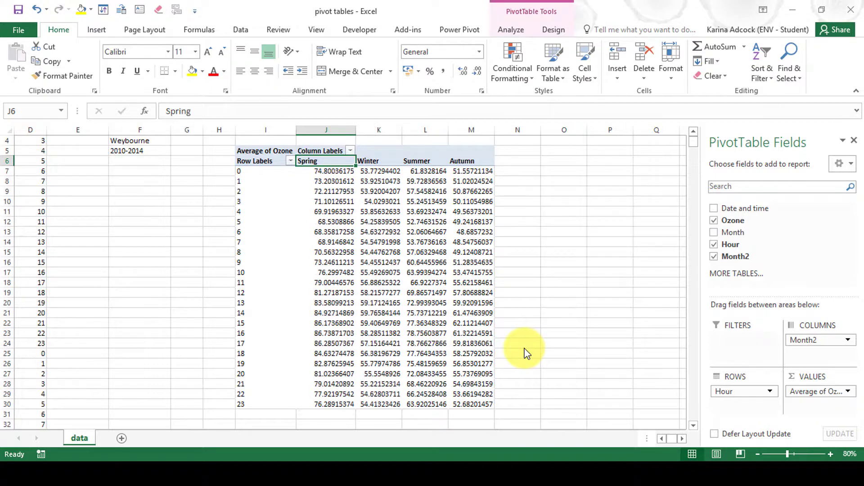
{"action": "left_click", "coordinate": [344, 222]}
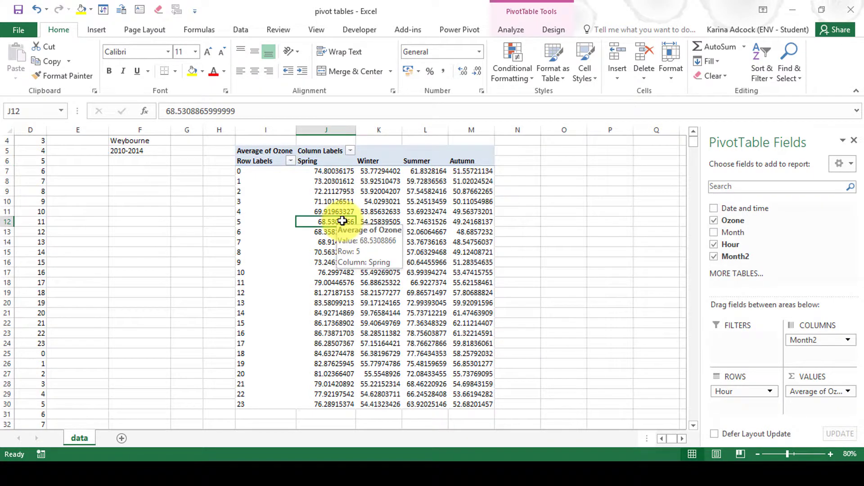
Remove the Month2 and Hour fields from the pivot table and use Date and time as its row field
{"action": "left_click_drag", "start_coordinate": [802, 343], "coordinate": [801, 261]}
{"action": "left_click_drag", "start_coordinate": [742, 391], "coordinate": [784, 257]}
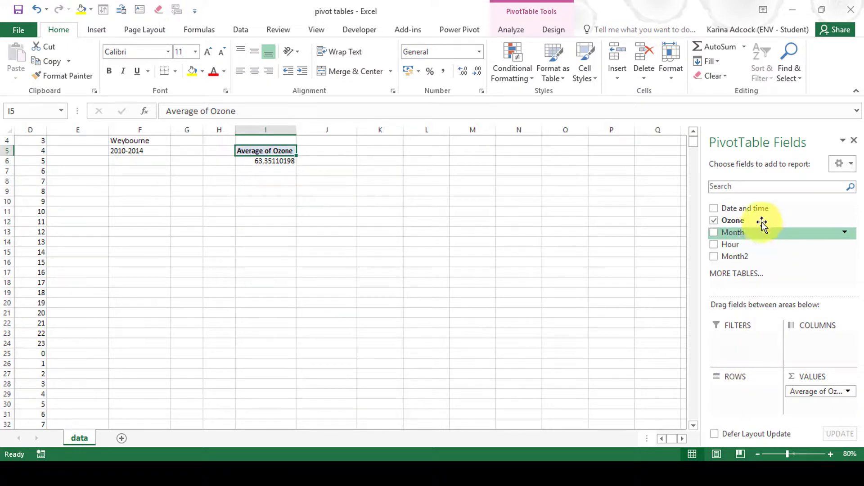
{"action": "left_click_drag", "start_coordinate": [745, 208], "coordinate": [747, 403]}
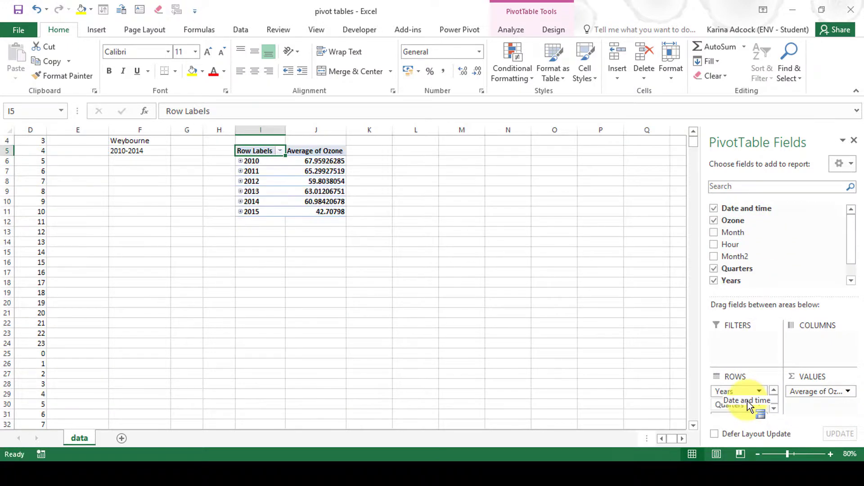
Expand the year 2010 and each of its four quarters to show the individual months
{"action": "left_click", "coordinate": [240, 161]}
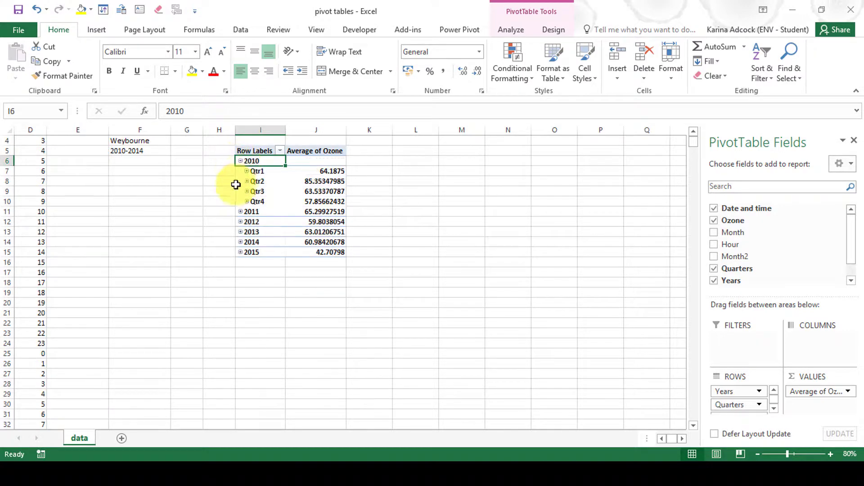
{"action": "left_click", "coordinate": [246, 171]}
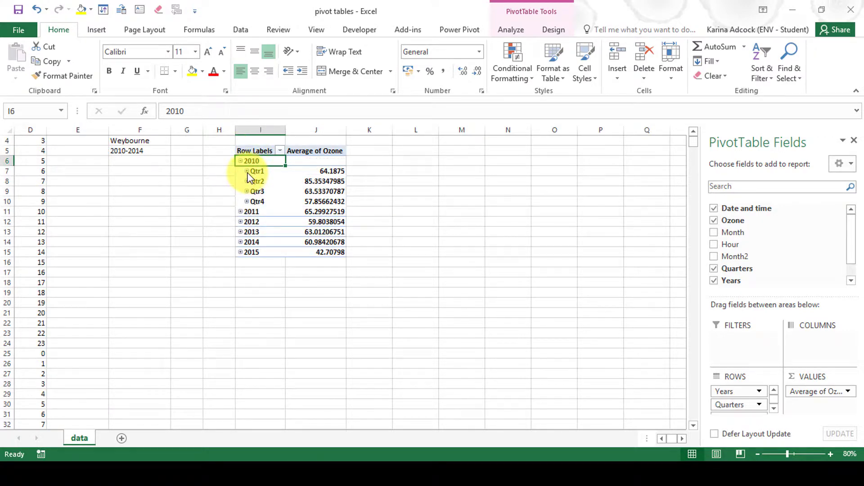
{"action": "left_click", "coordinate": [247, 211]}
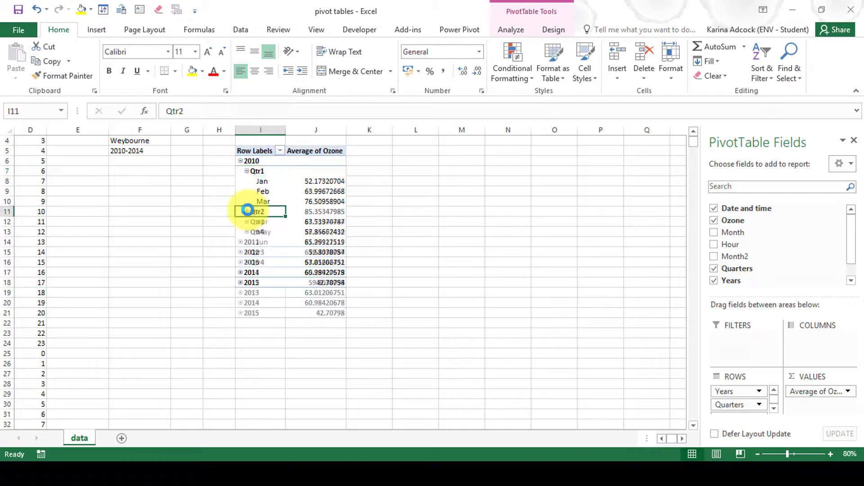
{"action": "left_click", "coordinate": [246, 253]}
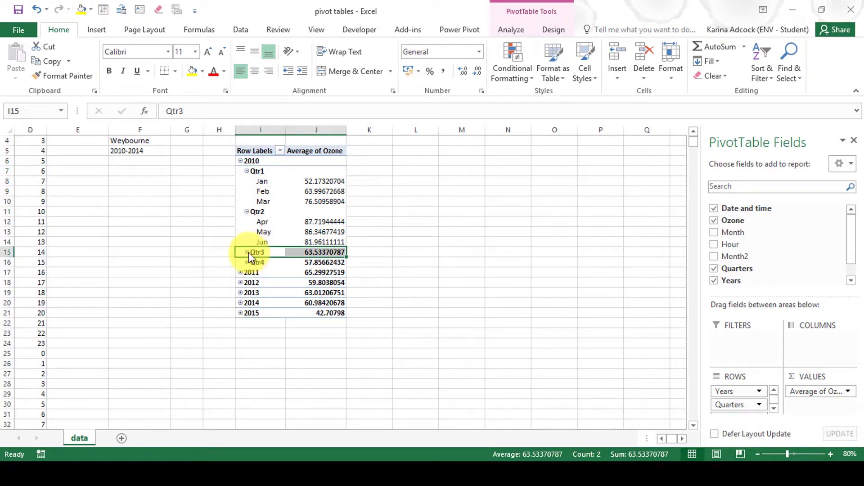
{"action": "left_click", "coordinate": [248, 253]}
{"action": "left_click", "coordinate": [247, 293]}
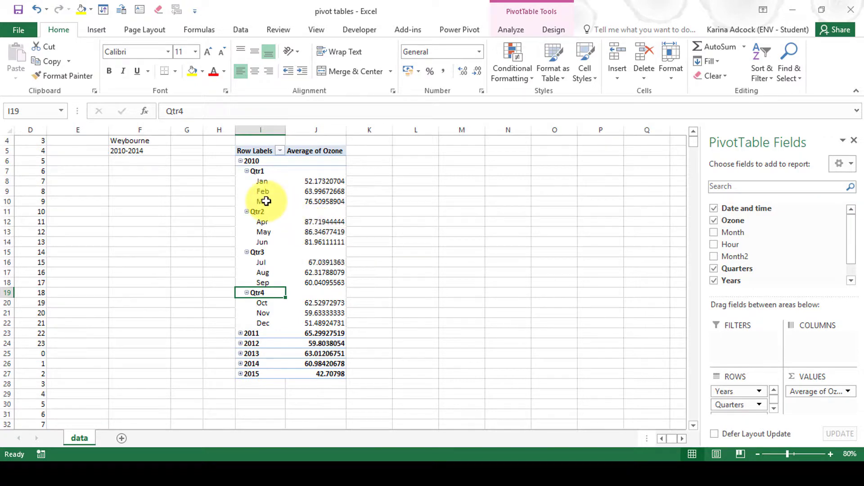
Regroup the dates in the pivot table rows by Months only, excluding Quarters and Years
{"action": "left_click", "coordinate": [261, 202]}
{"action": "right_click", "coordinate": [261, 201]}
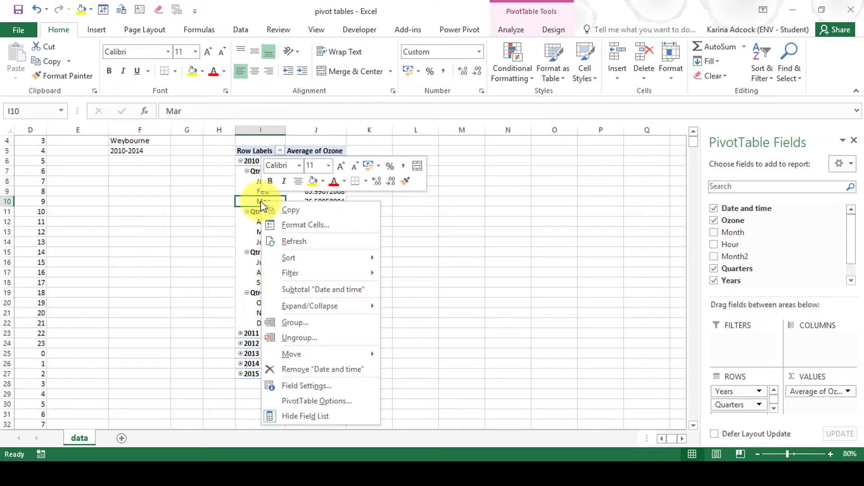
{"action": "left_click", "coordinate": [289, 321]}
{"action": "left_click", "coordinate": [241, 341]}
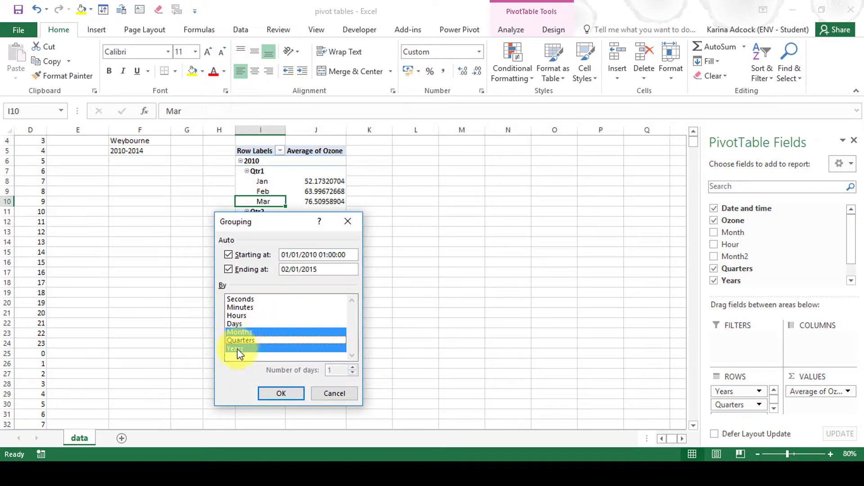
{"action": "left_click", "coordinate": [236, 348]}
{"action": "left_click", "coordinate": [266, 393]}
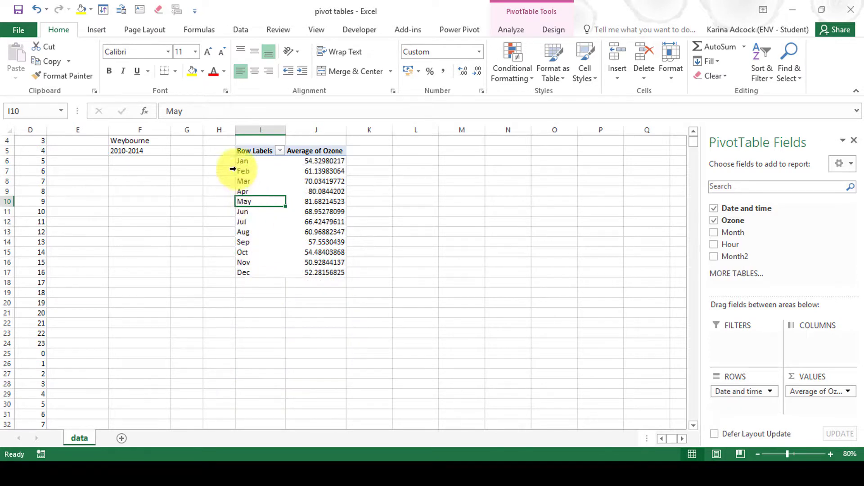
Try to group the Jan, Feb and Mar rows as a custom selection, keeping the date grouping by Months
{"action": "left_click_drag", "start_coordinate": [241, 158], "coordinate": [243, 177]}
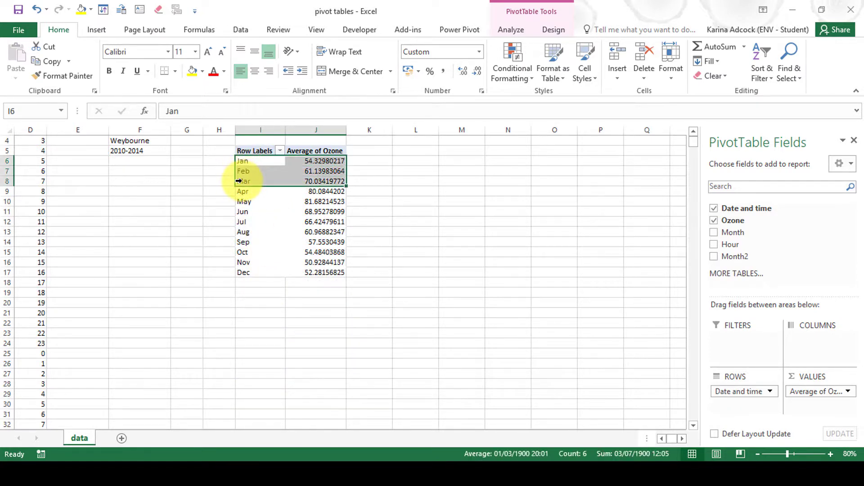
{"action": "right_click", "coordinate": [247, 173]}
{"action": "left_click", "coordinate": [288, 290]}
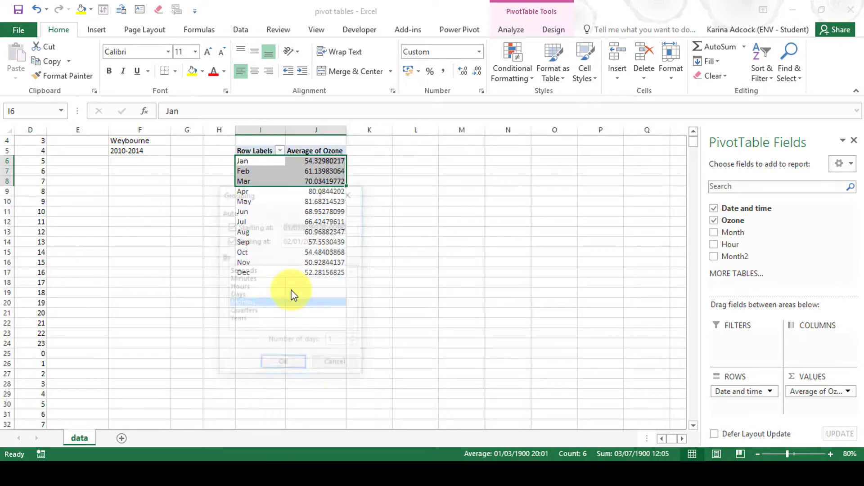
{"action": "left_click_drag", "start_coordinate": [431, 193], "coordinate": [445, 163]}
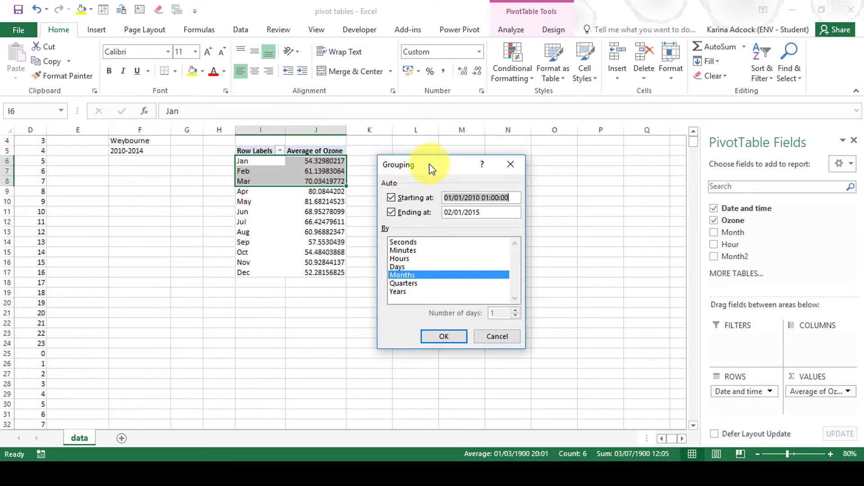
{"action": "left_click", "coordinate": [431, 338]}
{"action": "left_click", "coordinate": [447, 201]}
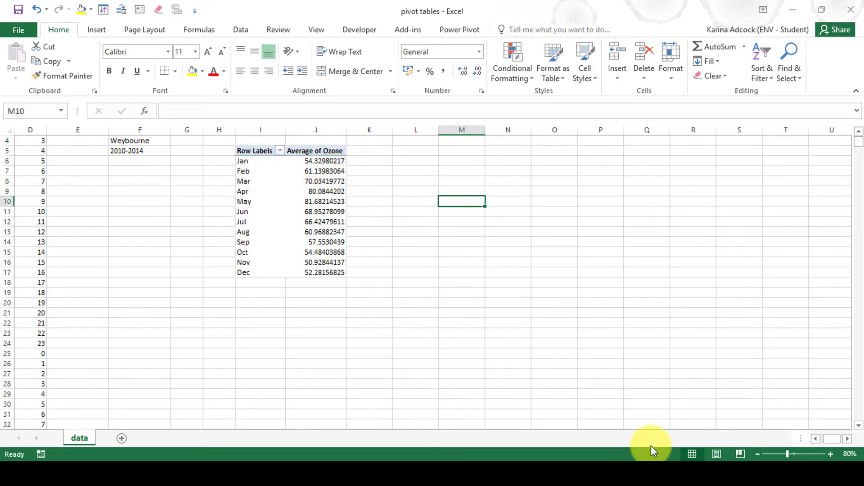
Inspect the formula in the first Month cell, C2, of the source data
{"action": "left_click", "coordinate": [816, 439]}
{"action": "left_click", "coordinate": [816, 439]}
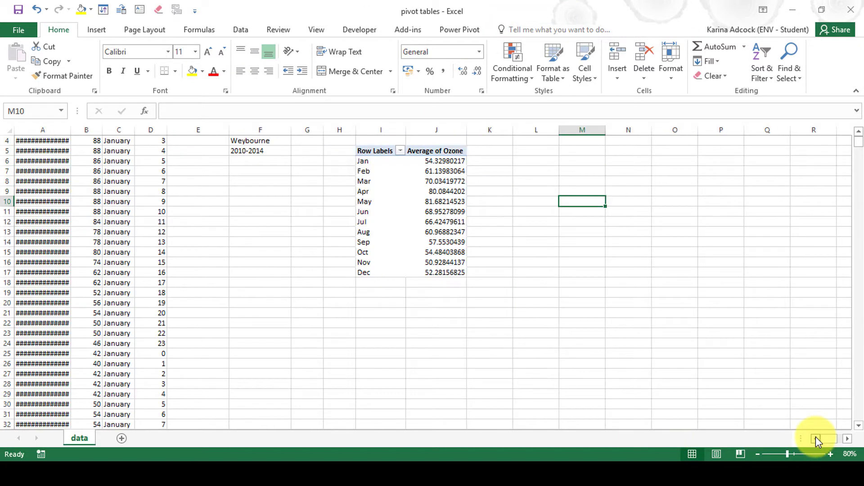
{"action": "scroll", "coordinate": [242, 221], "scroll_direction": "up", "scroll_amount": 1}
{"action": "left_click", "coordinate": [111, 151]}
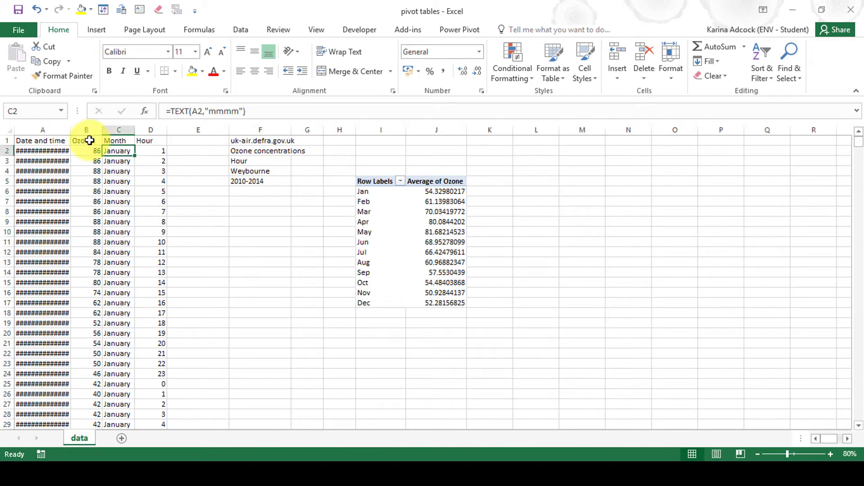